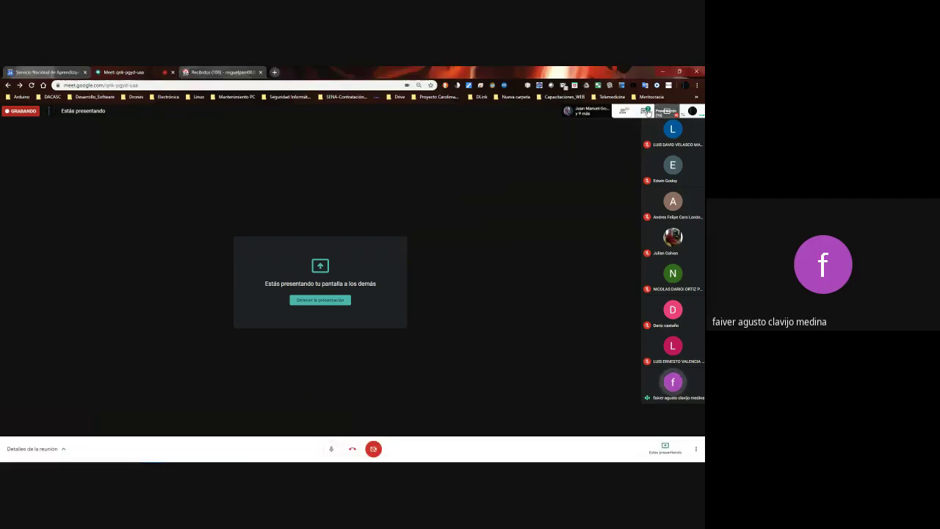
Step: Check the chat messages and the participant list of the Google Meet call
left_click(648, 112)
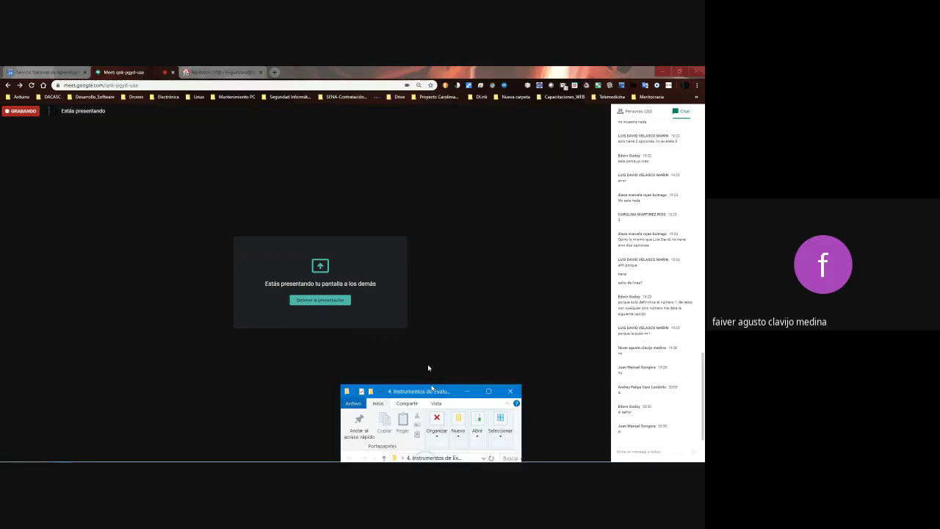
left_click(431, 419)
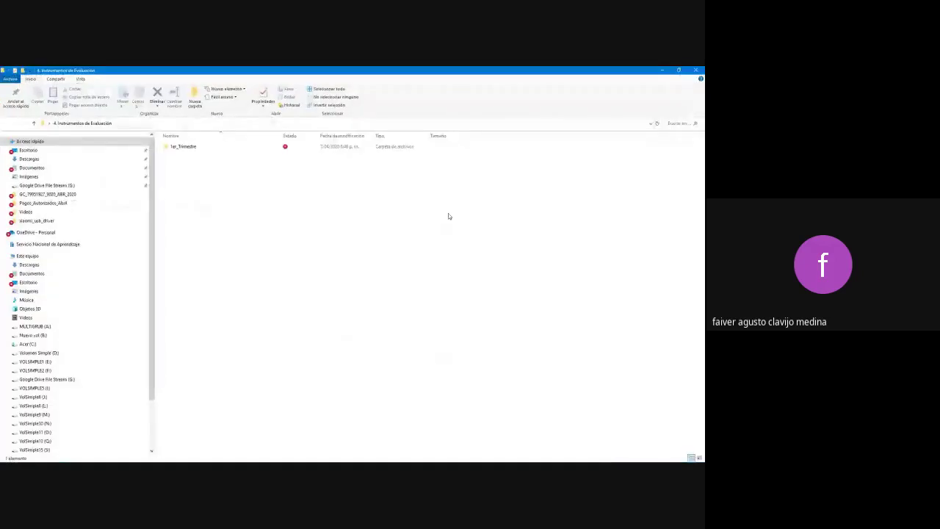
key("alt+Tab")
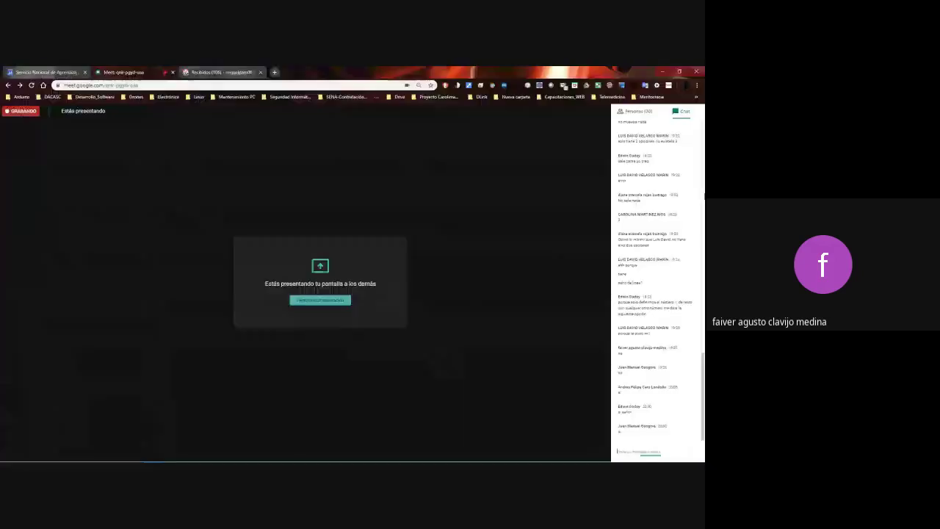
left_click(639, 112)
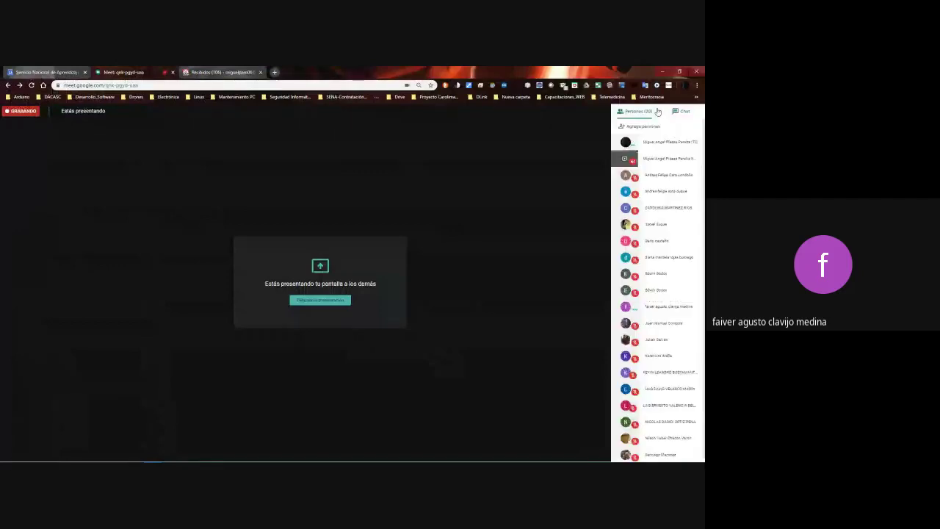
left_click(682, 111)
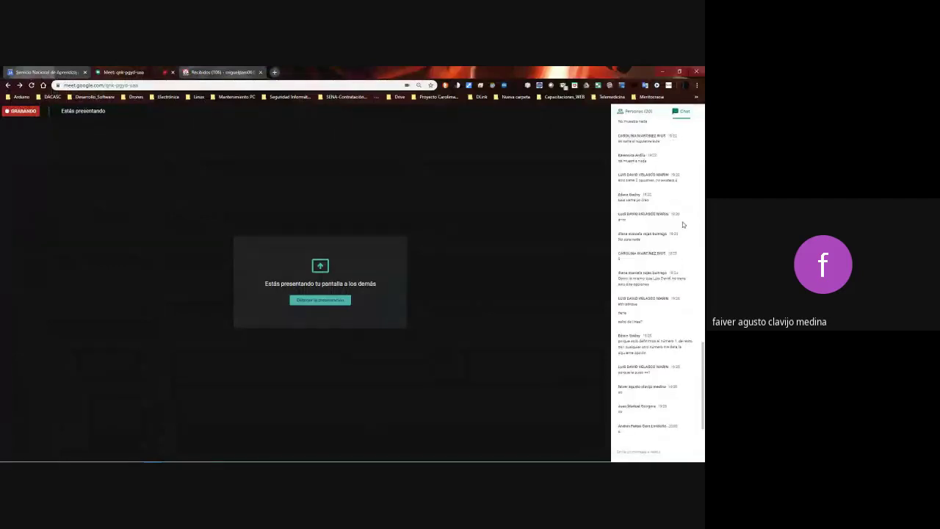
scroll(683, 224, "down", 2)
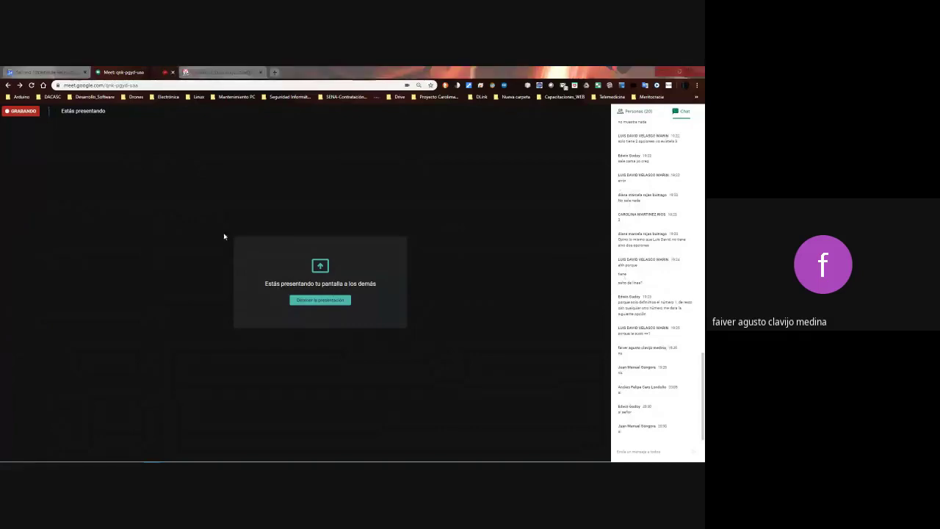
Step: Switch to File Explorer and open the Usuarios folder on the Acer (C:) drive, with the Magnifier at 200%
key("alt+Tab")
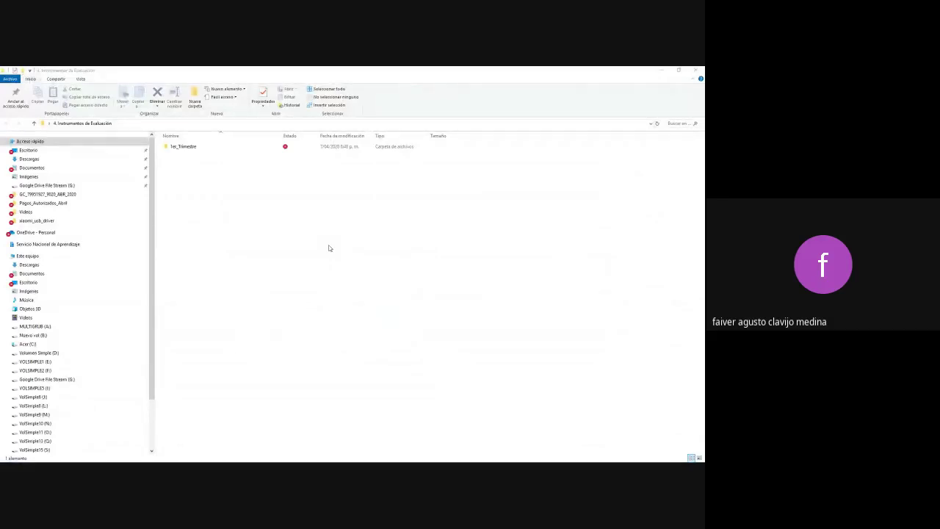
key("alt+Tab")
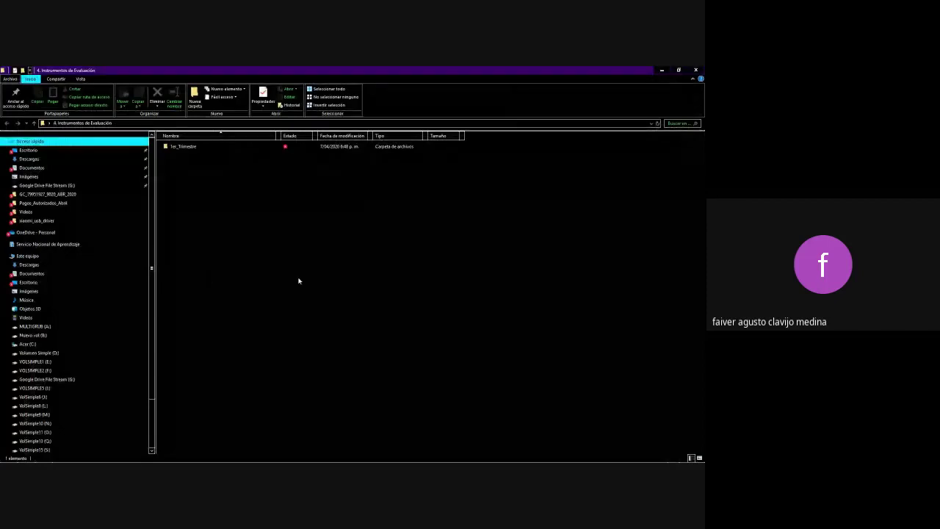
left_click(27, 256)
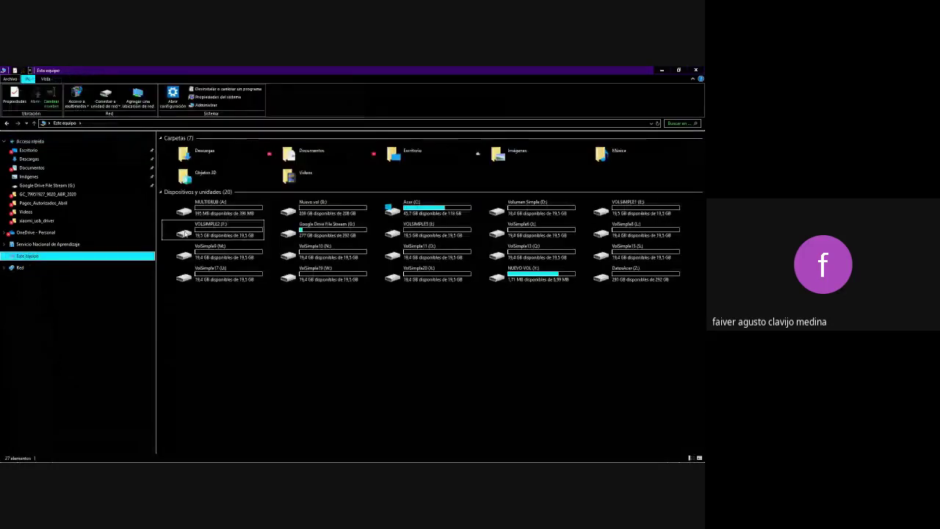
key("super+plus")
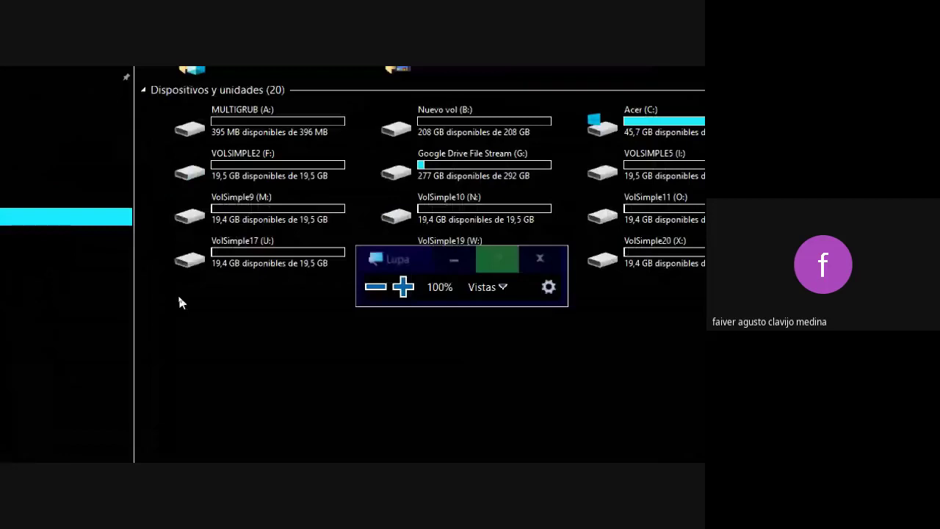
key("super+plus")
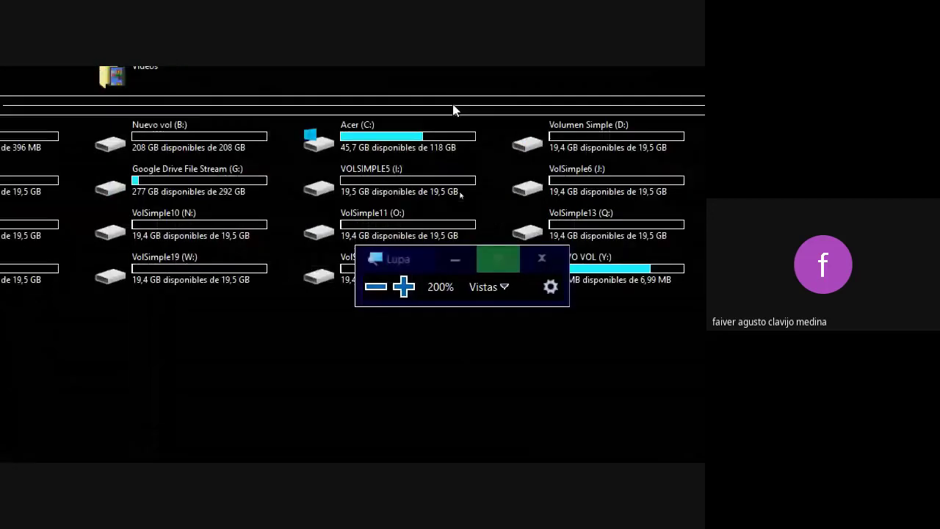
double_click(346, 136)
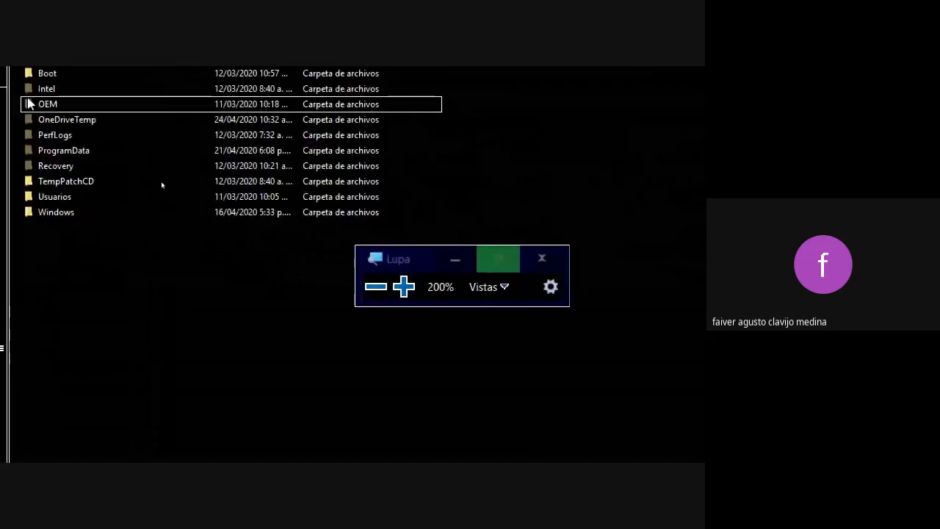
double_click(54, 196)
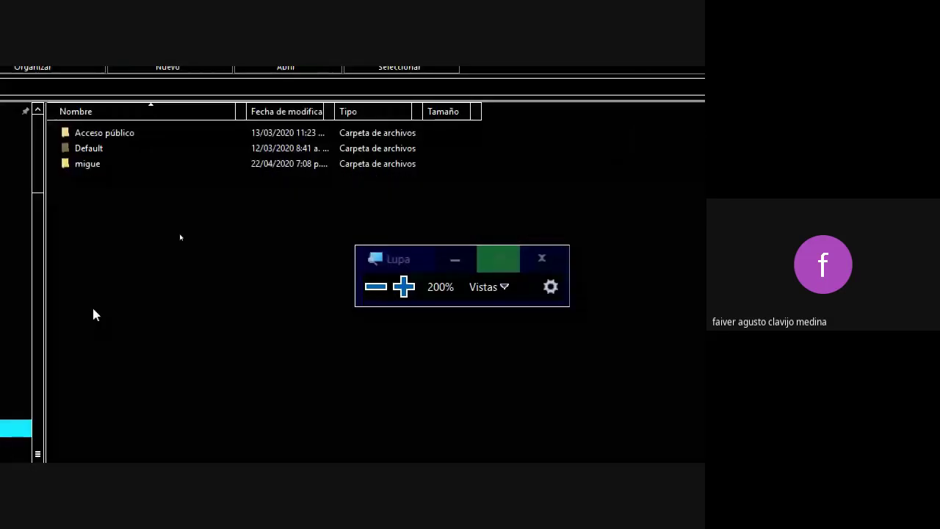
Step: Open the eclipse-workspace folder inside the personal profile folder and clear the Magnifier window from view
left_click(243, 228)
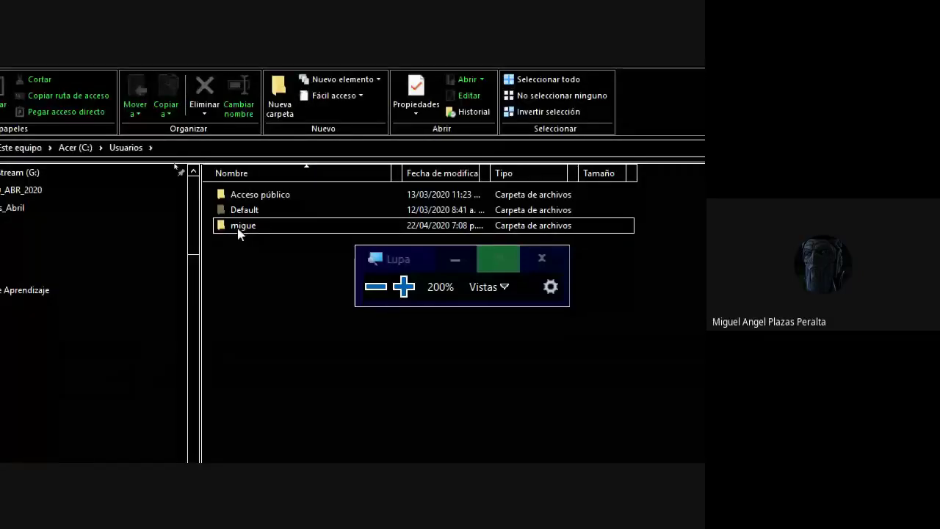
double_click(239, 228)
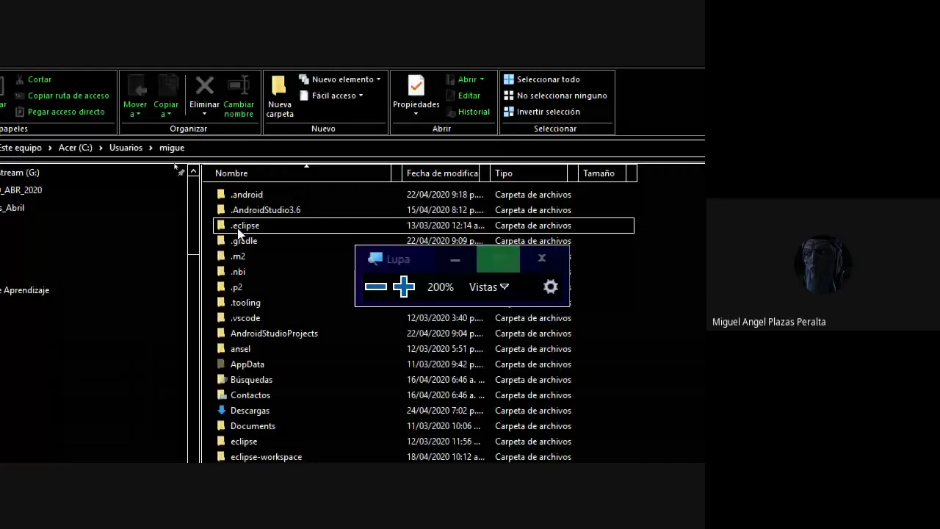
key("super+Escape")
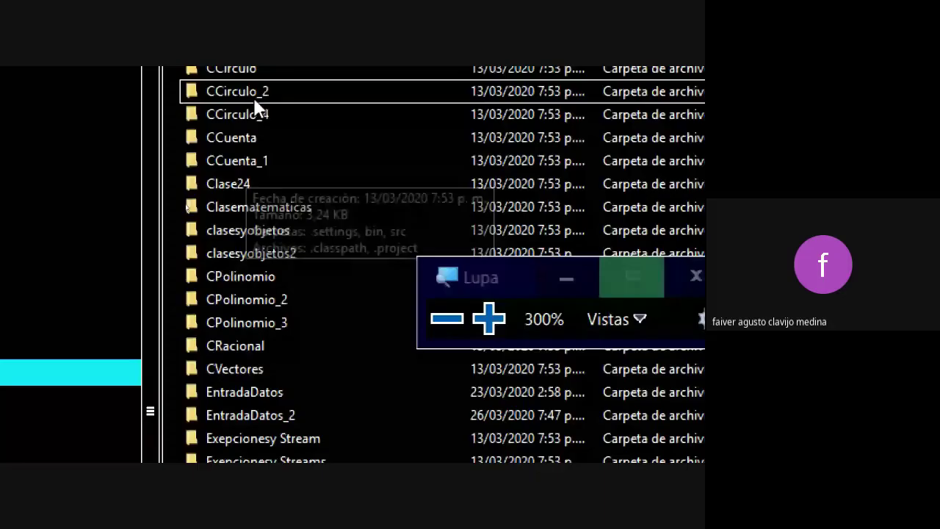
scroll(264, 197, "up", 5)
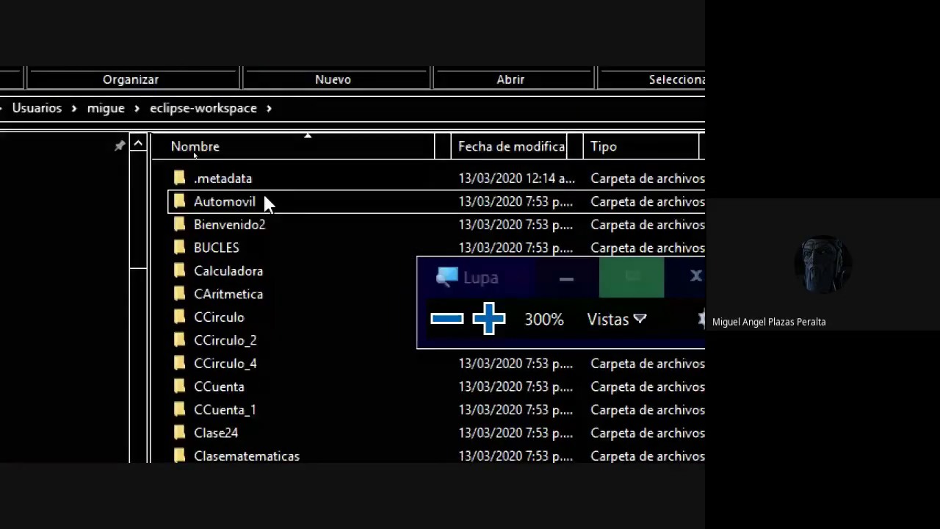
mouse_move(219, 269)
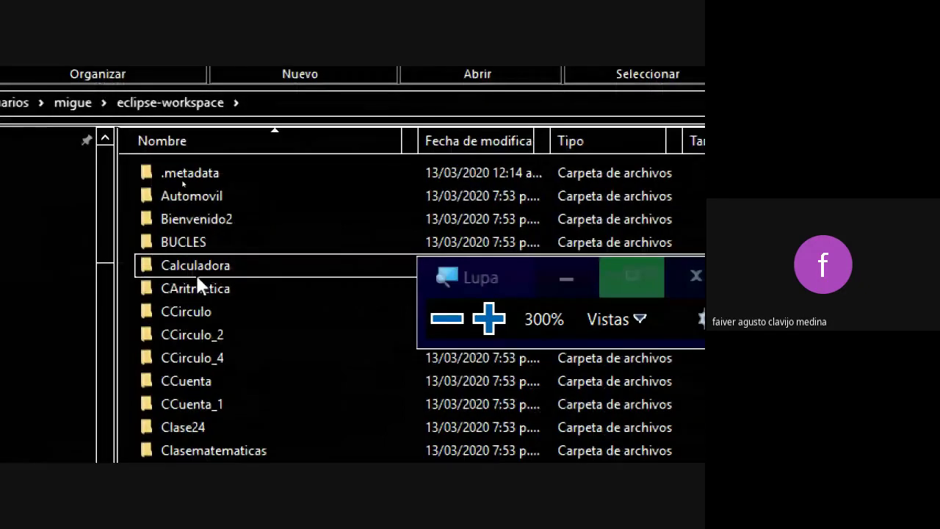
left_click(589, 292)
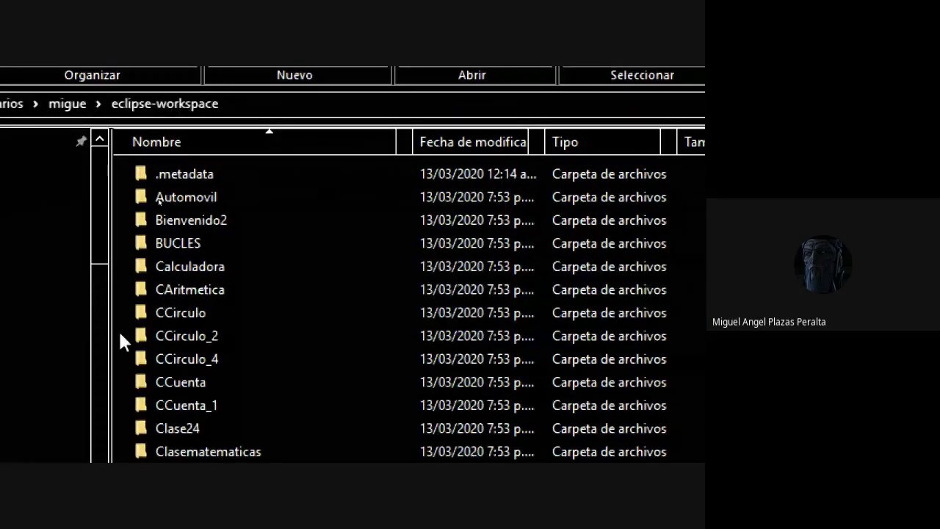
Step: Inspect the contents of the Calculadora project folder and return to eclipse-workspace
left_click(204, 270)
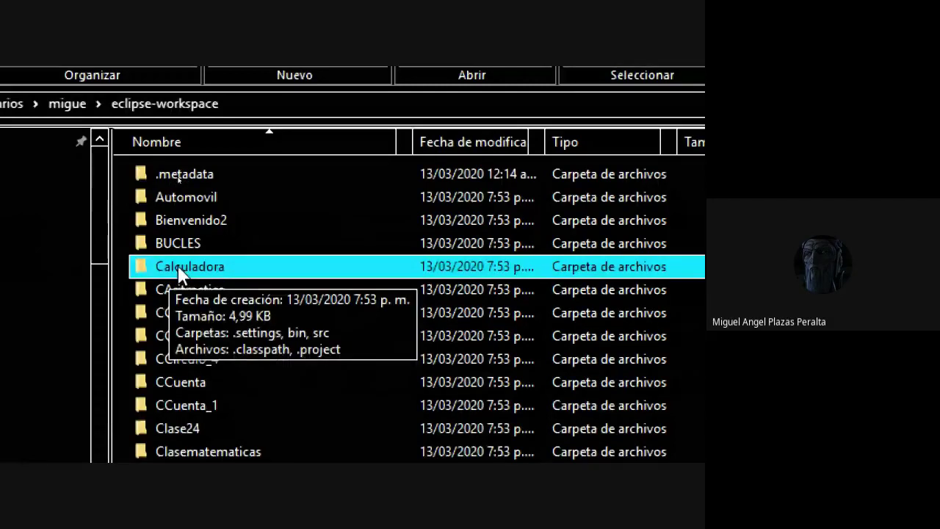
double_click(181, 273)
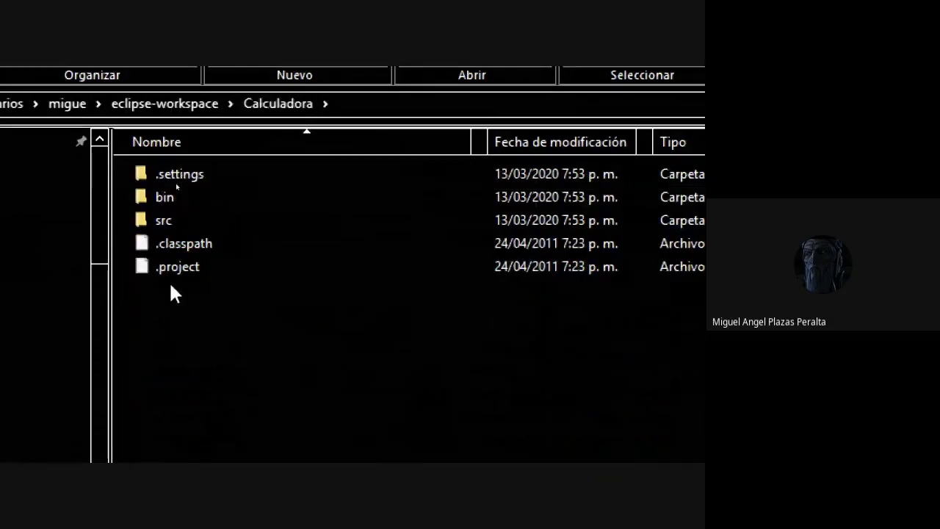
left_click(163, 106)
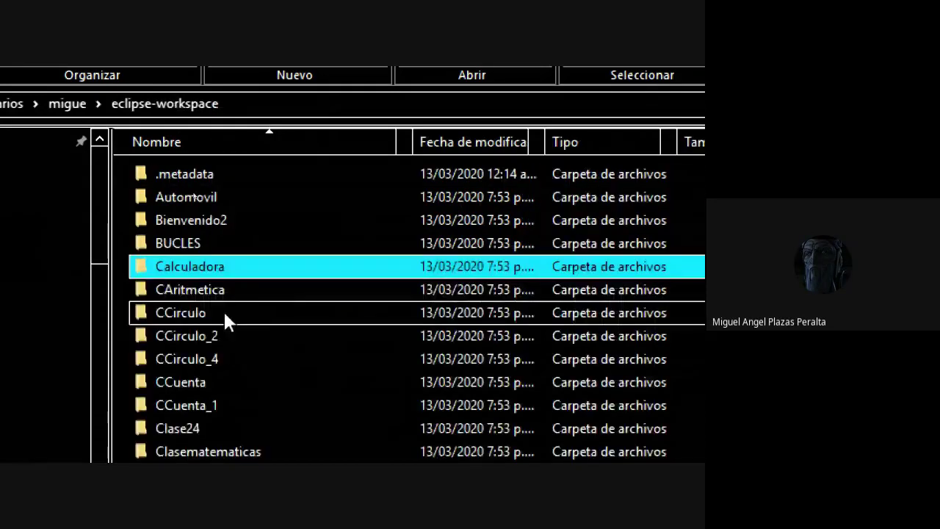
Step: Duplicate the Calculadora project folder within eclipse-workspace
right_click(185, 269)
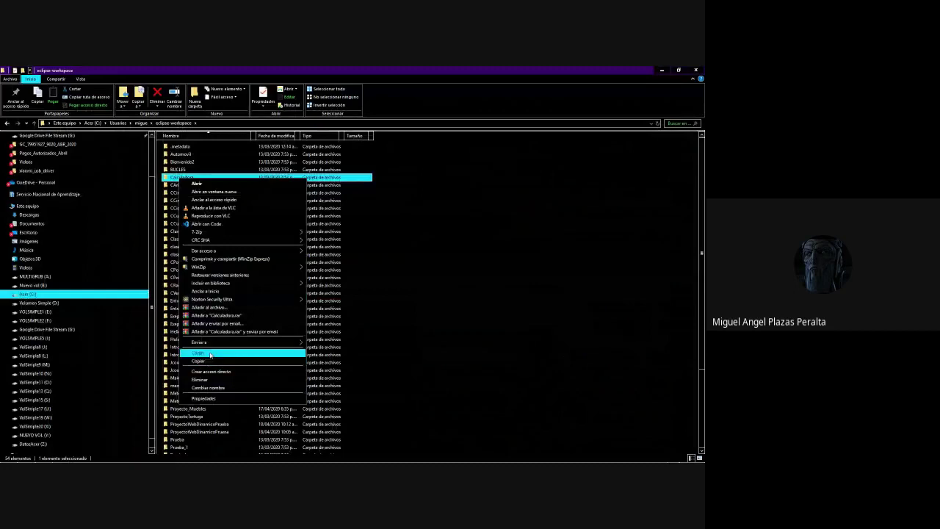
left_click(207, 361)
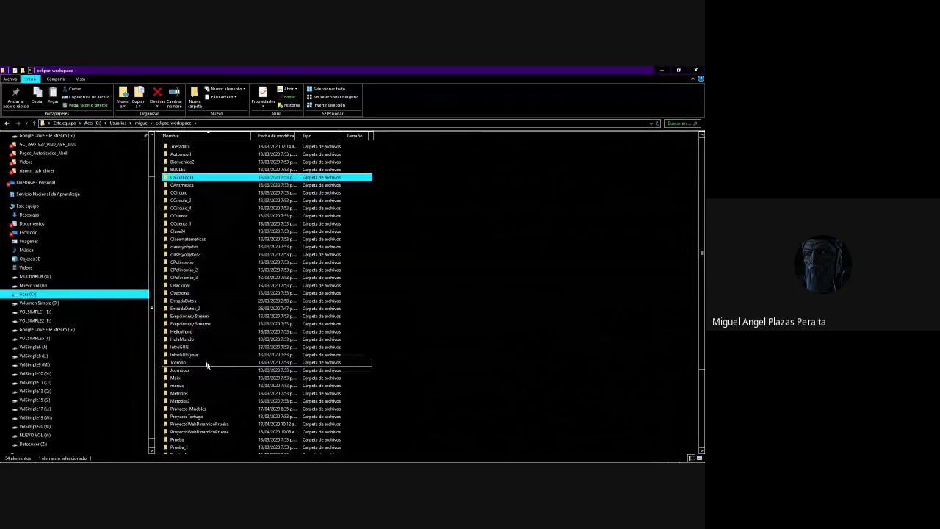
left_click(381, 310)
scroll(381, 310, "down", 3)
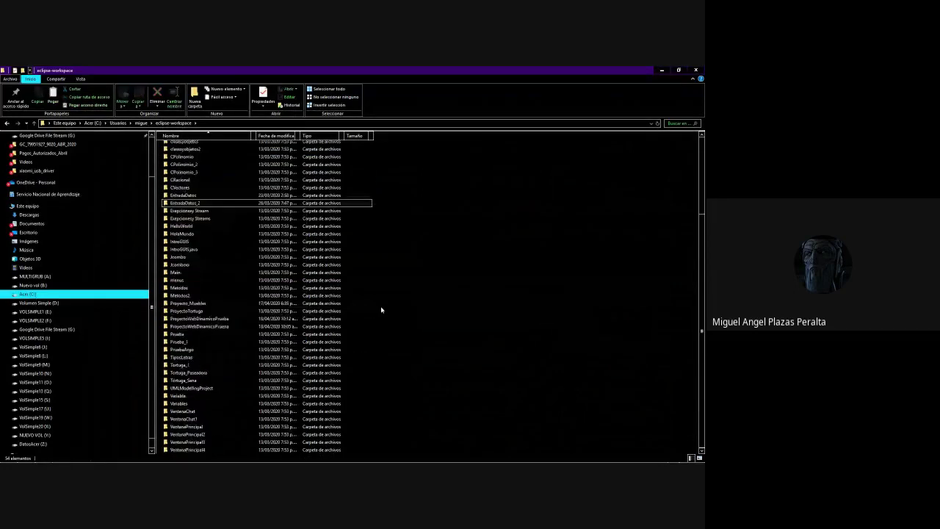
right_click(382, 310)
left_click(400, 358)
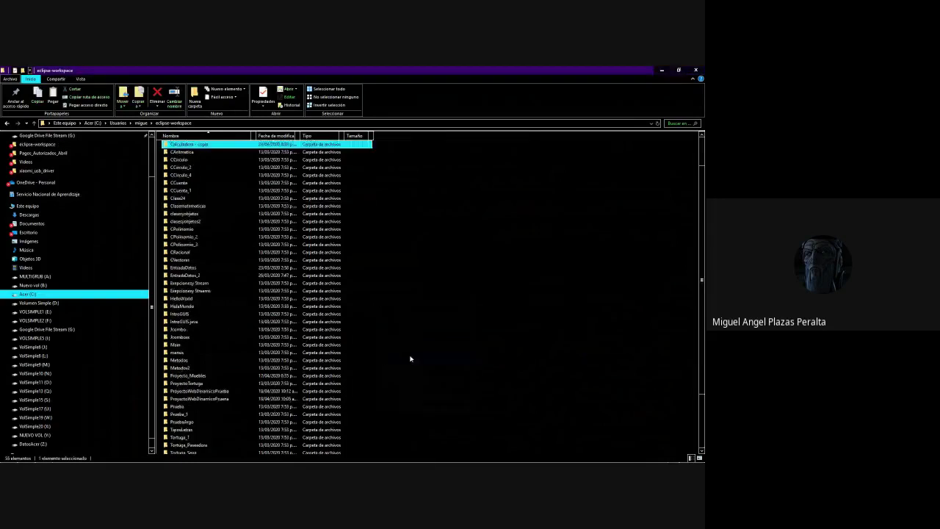
Step: Rename the duplicated Calculadora folder as Calculadora_Ejemplo_
scroll(291, 260, "up", 2)
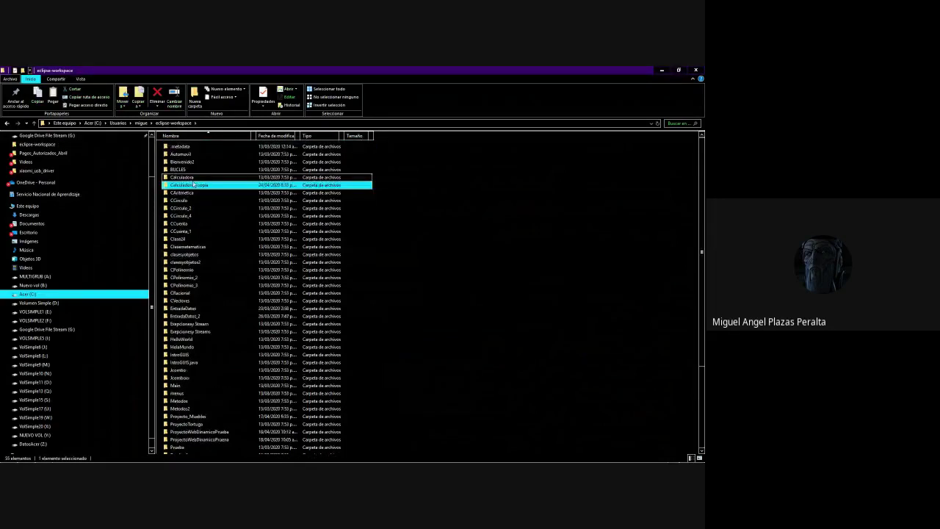
right_click(197, 188)
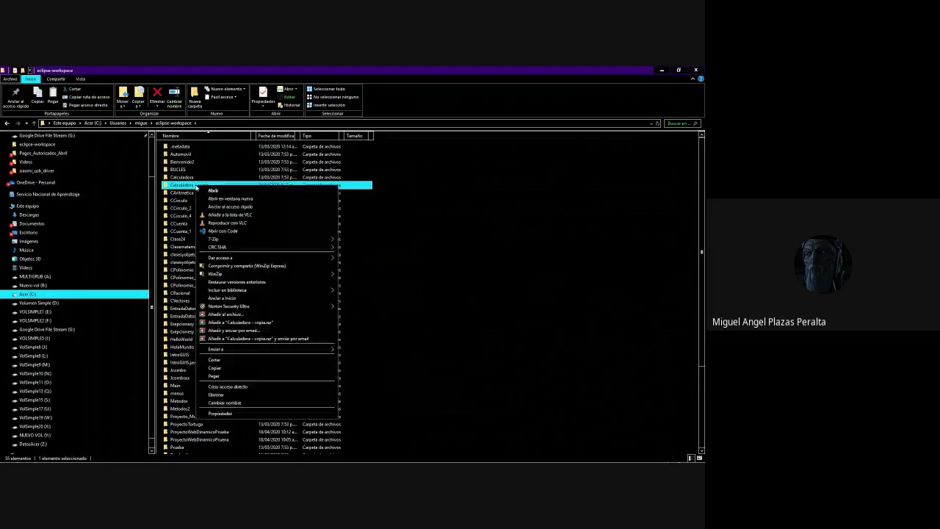
left_click(245, 403)
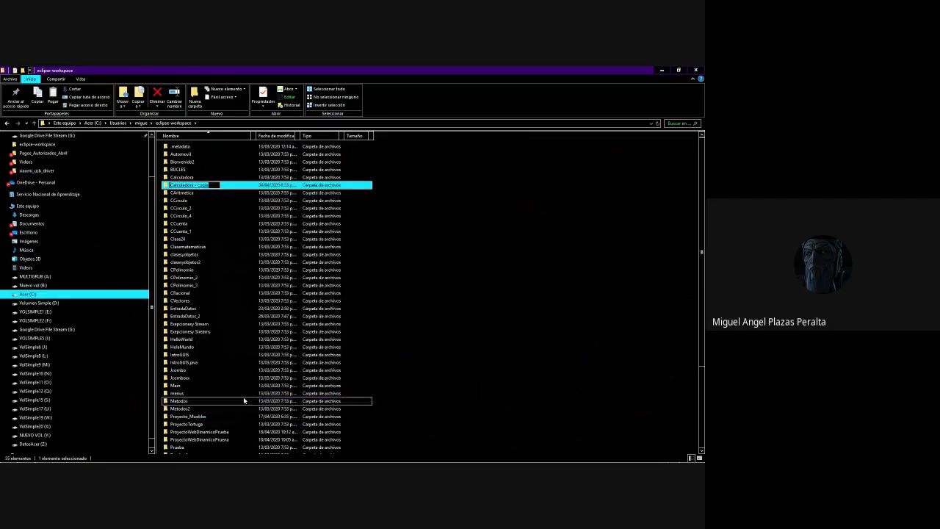
type("Calculadora_Ejemplo_")
key("Return")
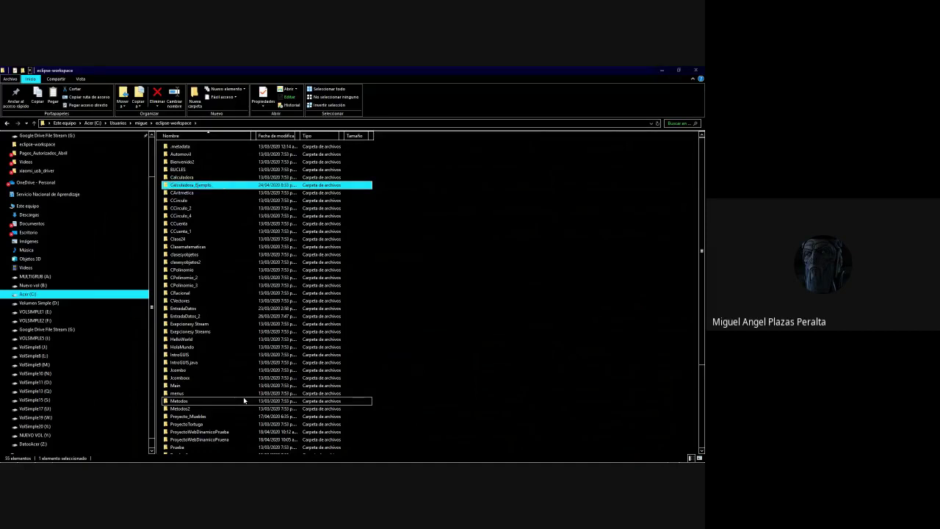
Step: Remove the trailing underscore from the copied folder's name so it reads Calculadora_Ejemplo
left_click(435, 285)
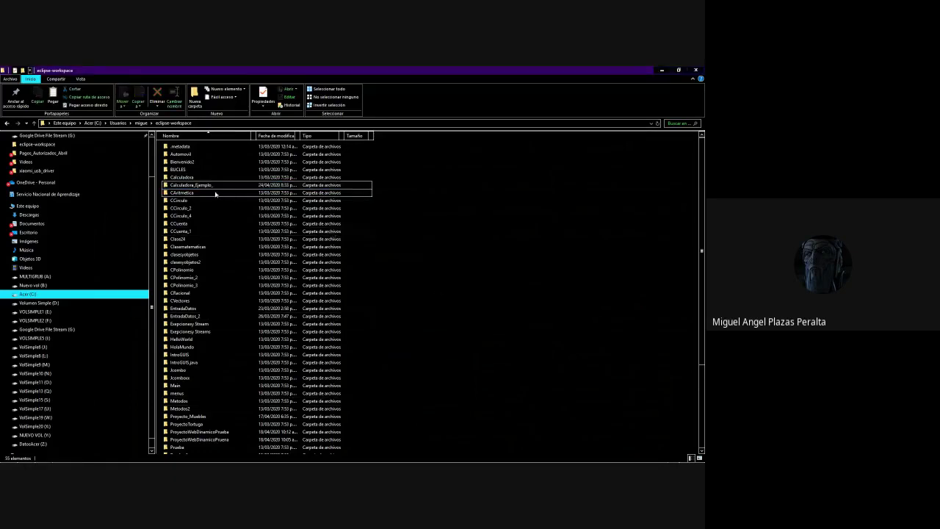
left_click(214, 187)
right_click(214, 189)
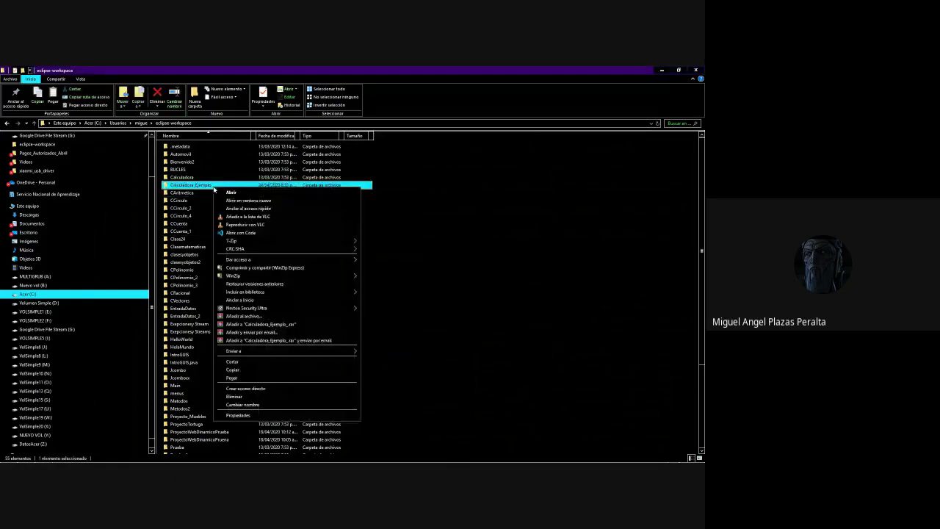
left_click(260, 404)
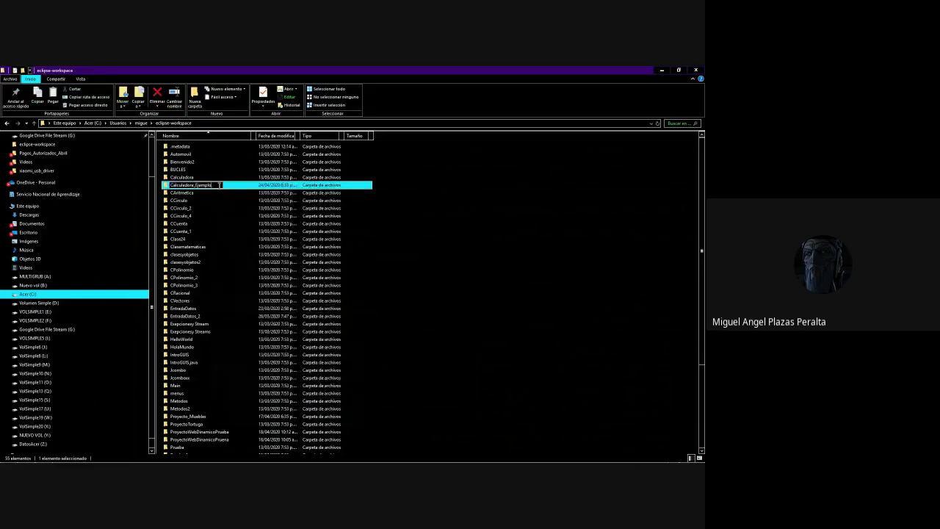
left_click(220, 185)
key("BackSpace")
key("ctrl+shift+Left")
key("Return")
left_click(416, 204)
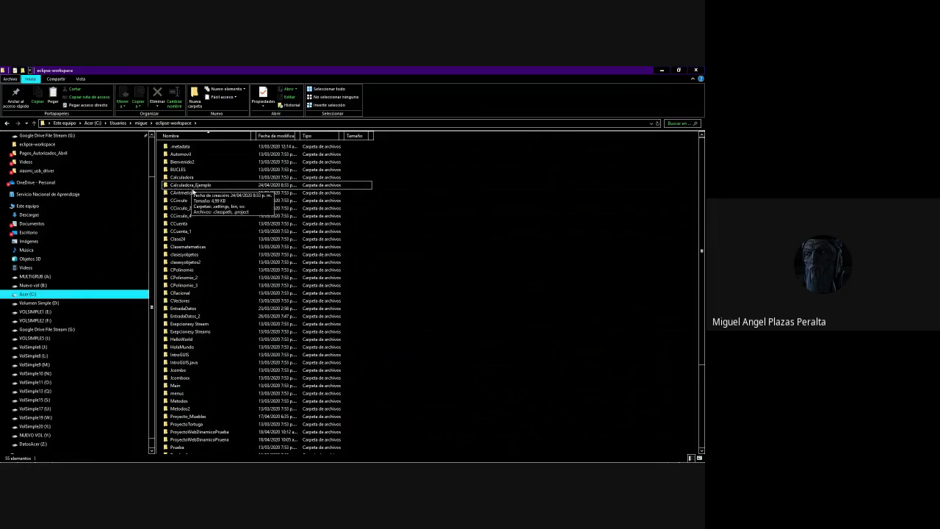
left_click(177, 188)
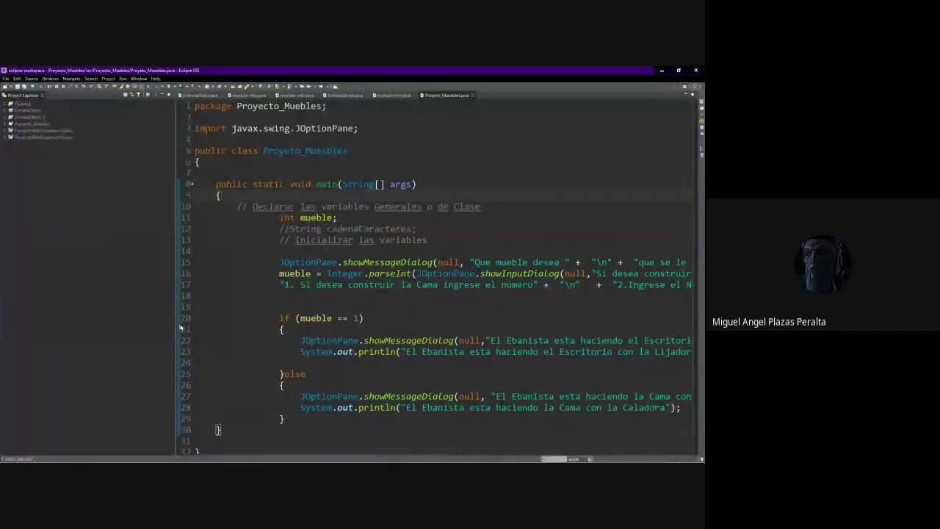
Step: Start an import of existing projects into the workspace from the General import wizards
left_click(5, 77)
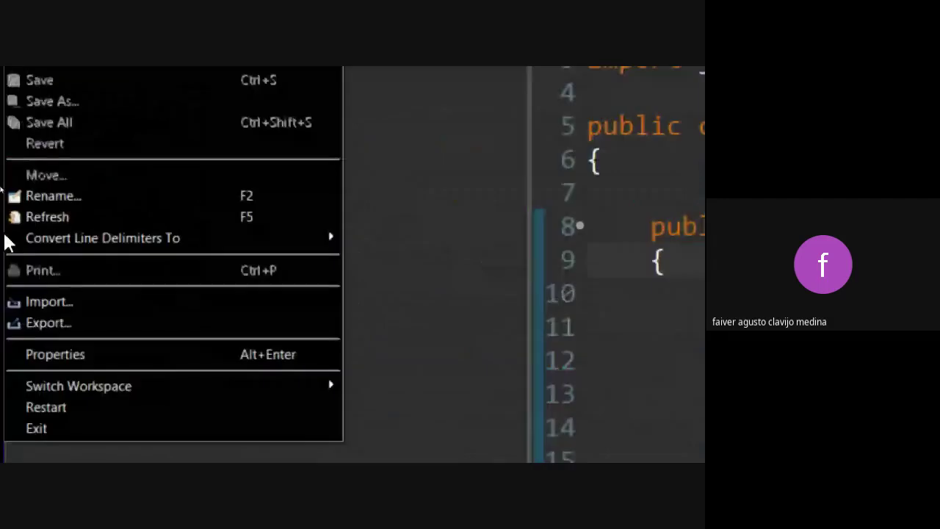
left_click(46, 300)
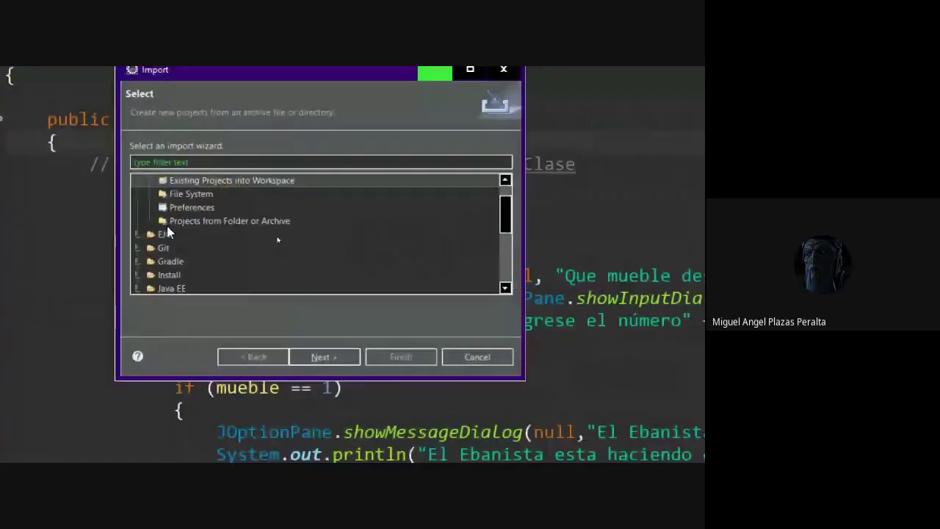
scroll(277, 232, "up", 1)
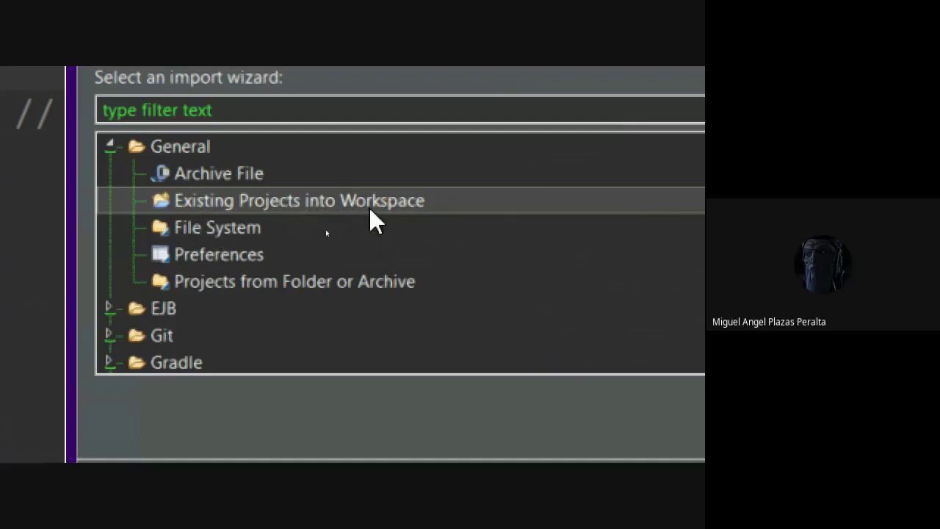
left_click(191, 200)
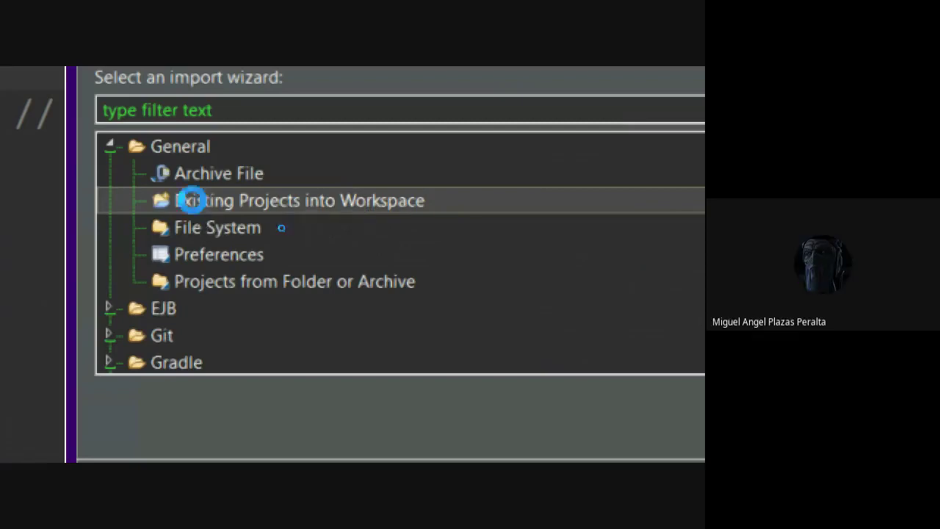
double_click(191, 200)
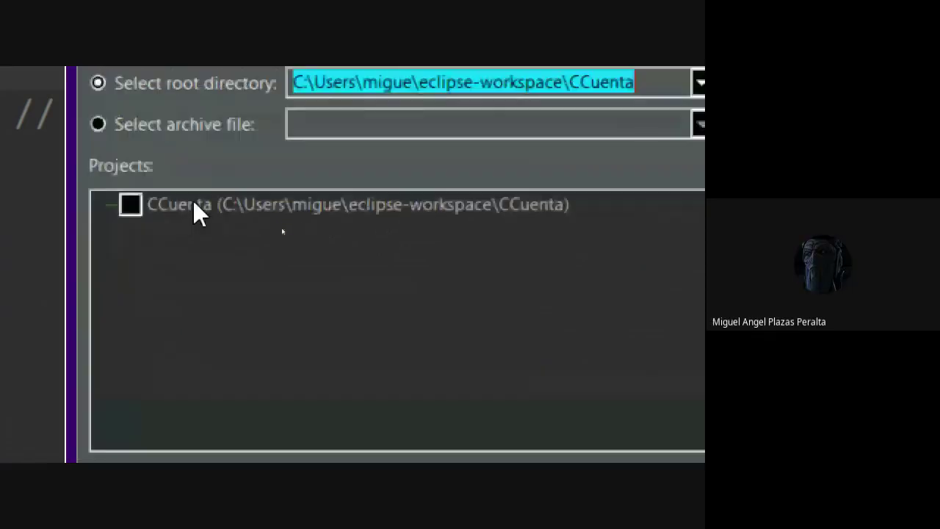
left_click(197, 213)
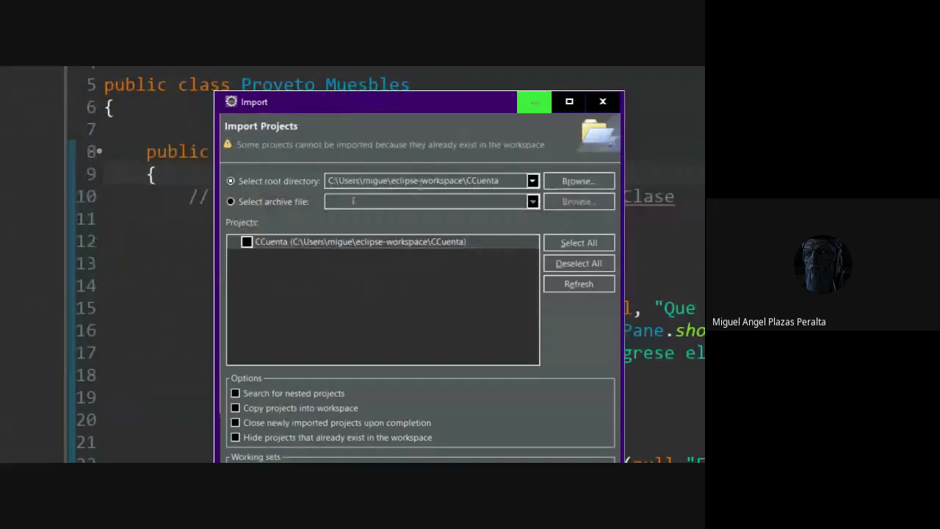
Step: Choose the Calculadora_Ejemplo folder in eclipse-workspace as the import's root directory
left_click(392, 180)
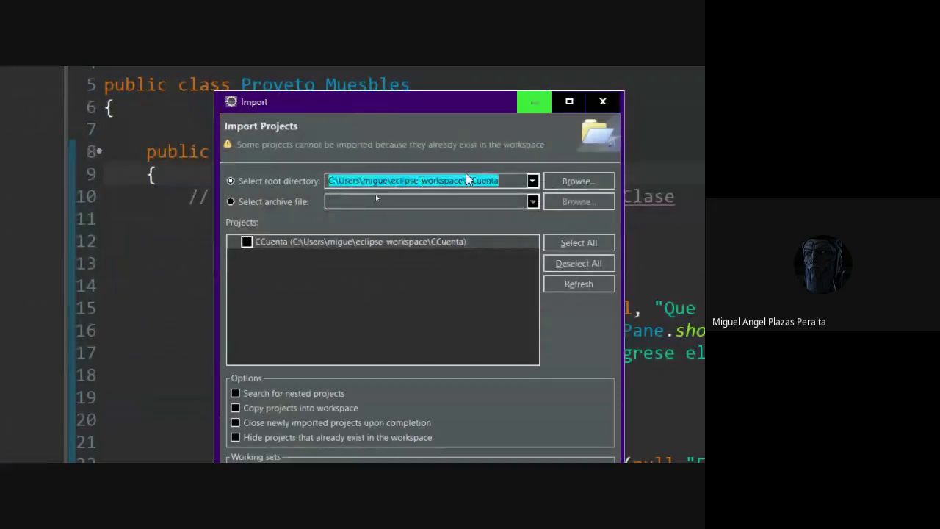
left_click(599, 181)
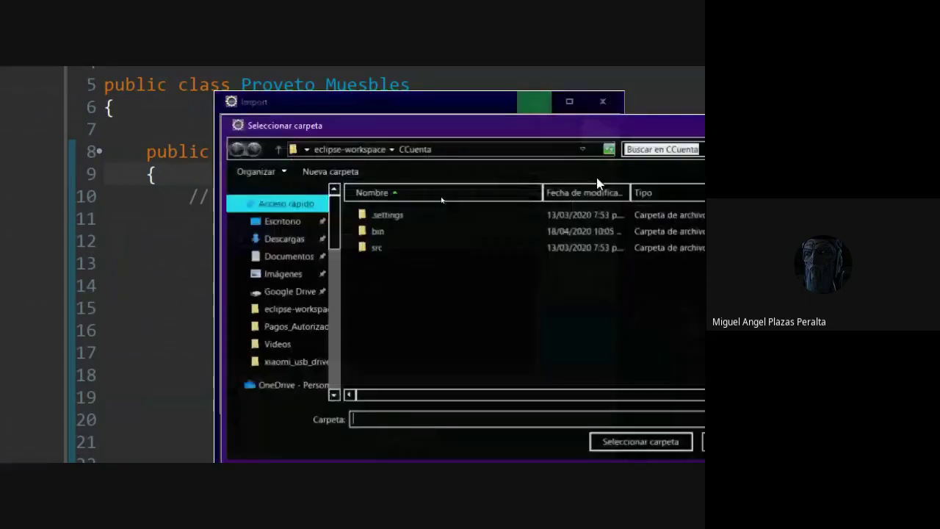
left_click_drag(461, 134, 261, 108)
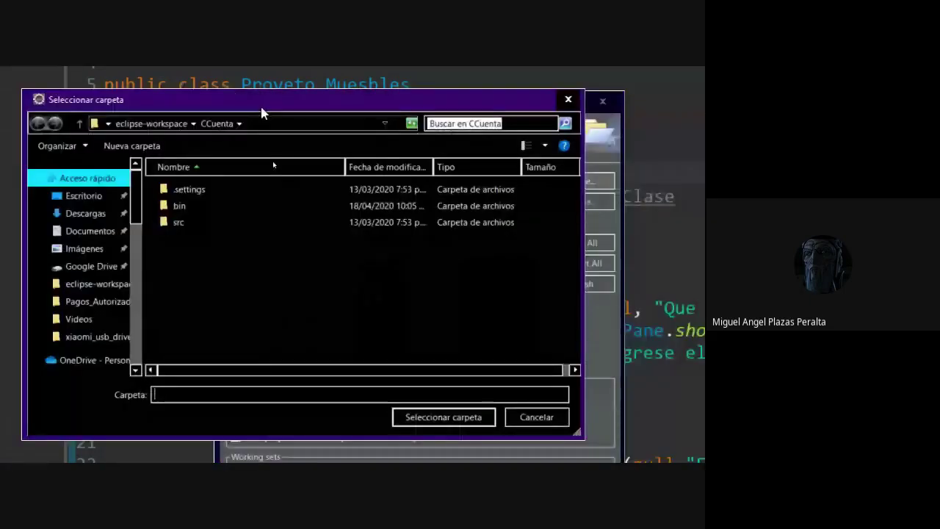
key("alt+Up")
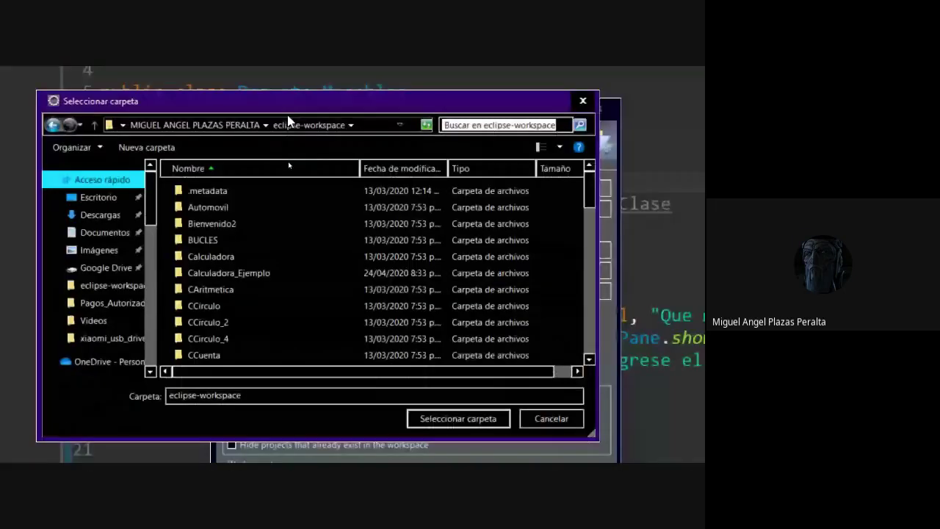
left_click(237, 256)
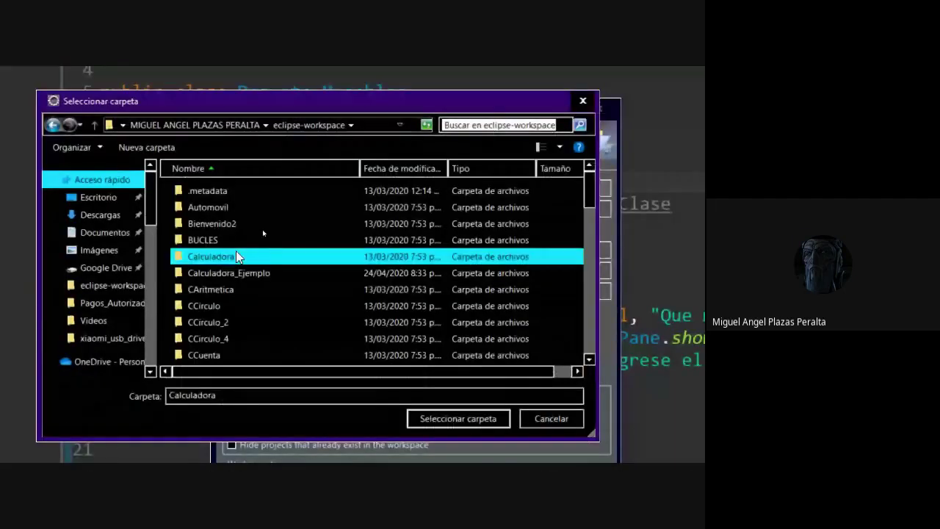
left_click(231, 274)
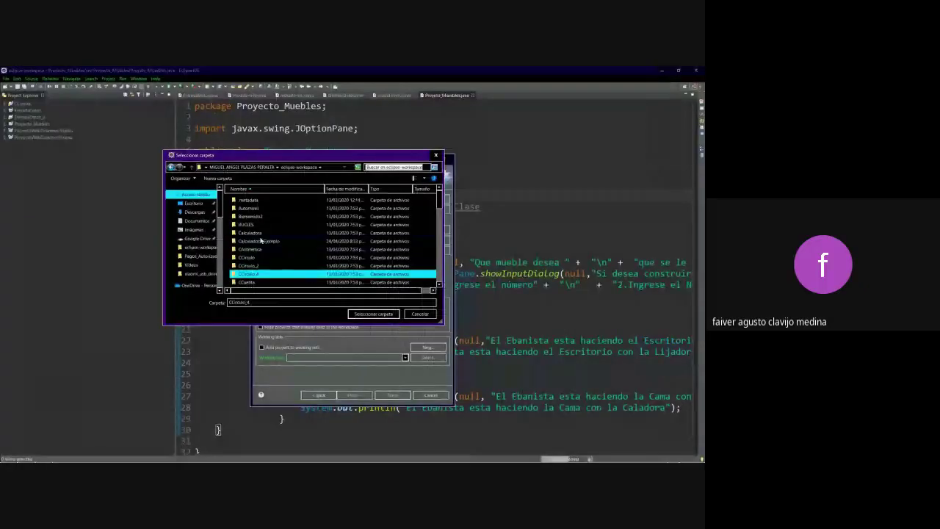
left_click(376, 314)
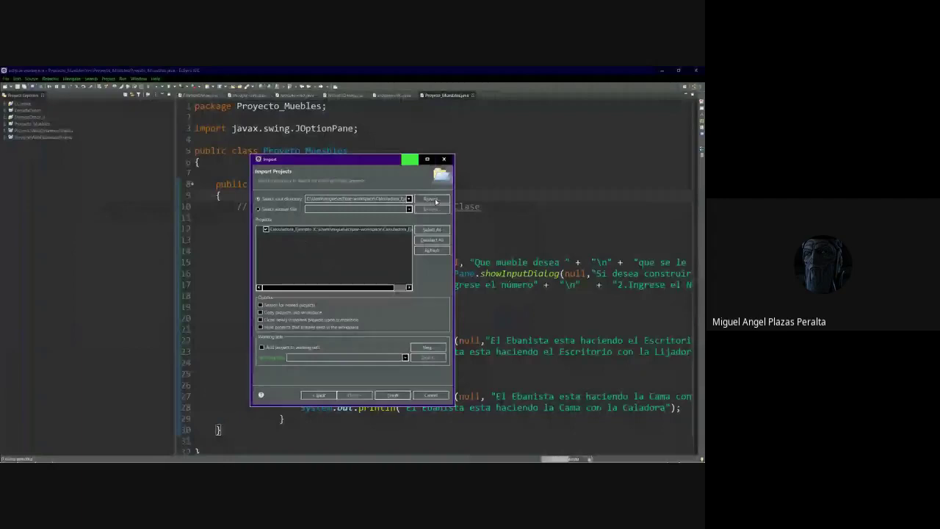
Step: Browse for the root directory again, reselect Calculadora_Ejemplo and check the full path of the listed project
left_click(431, 200)
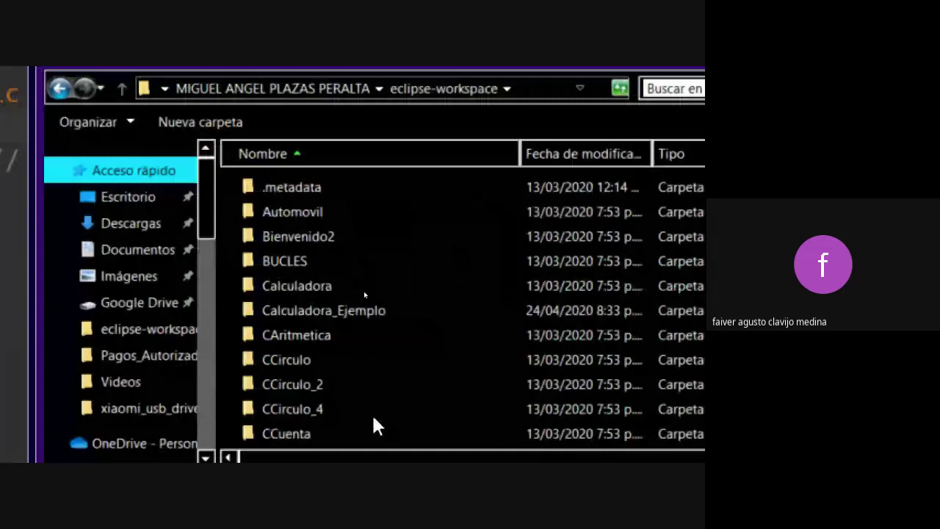
left_click(377, 314)
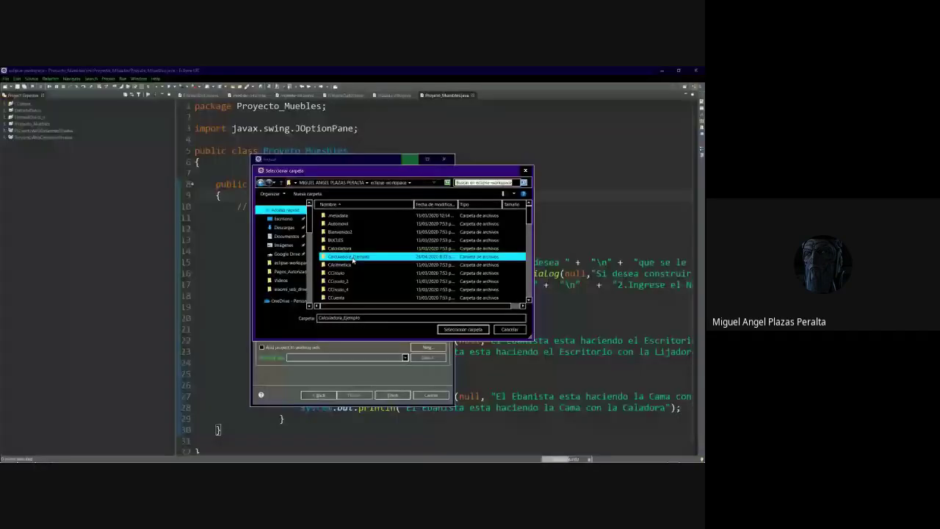
left_click(463, 330)
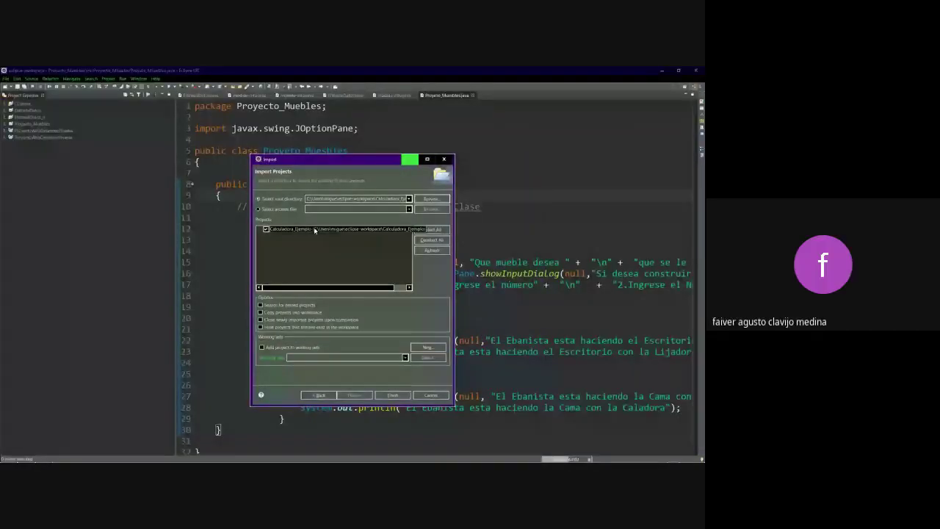
left_click_drag(360, 288, 373, 288)
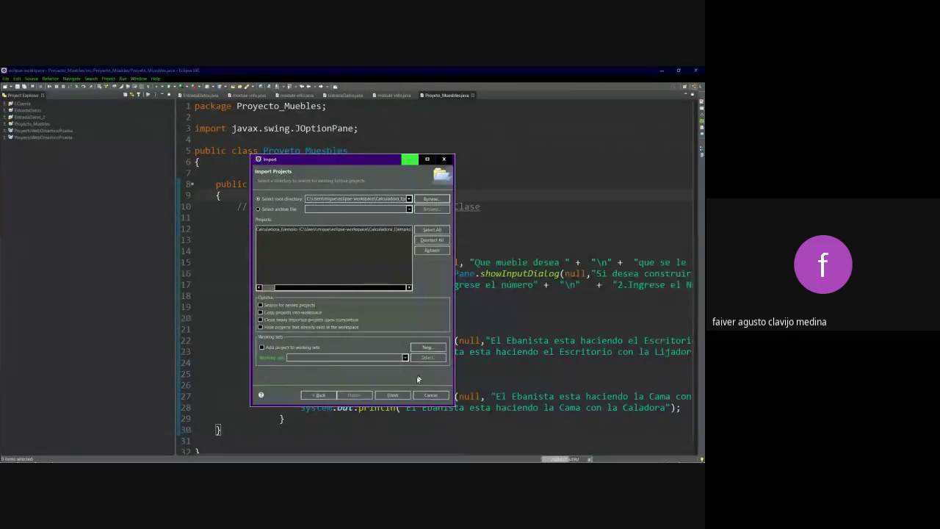
Step: Pick Calculadora_Ejemplo from eclipse-workspace once more as the root directory and finish the project import
left_click(428, 199)
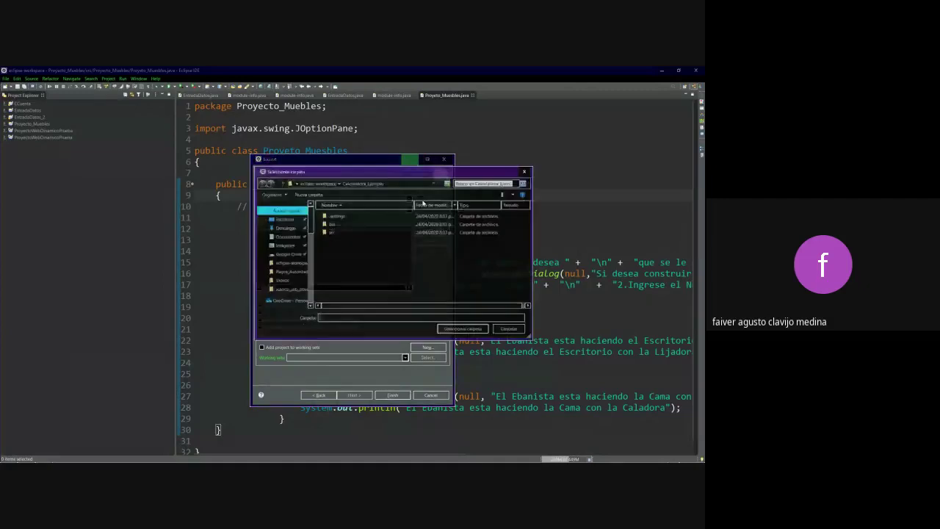
left_click(315, 183)
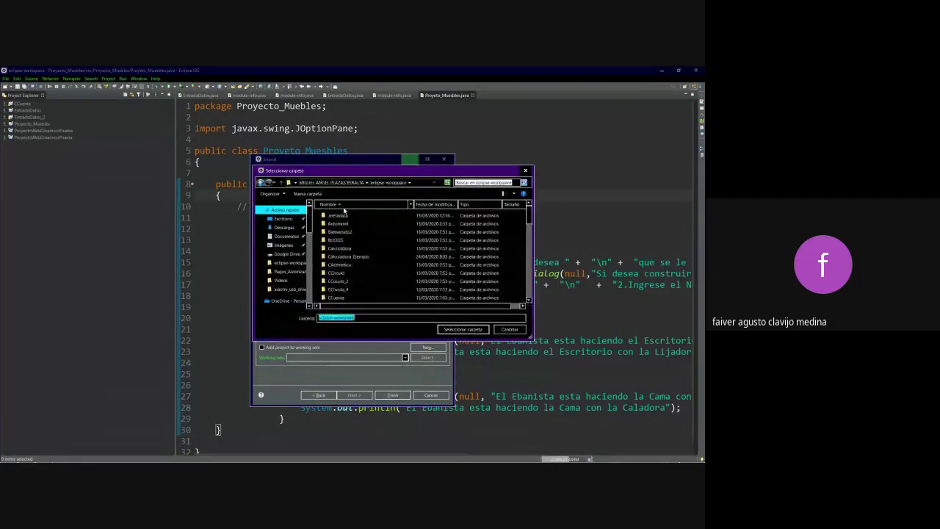
scroll(348, 258, "up", 1)
left_click(349, 257)
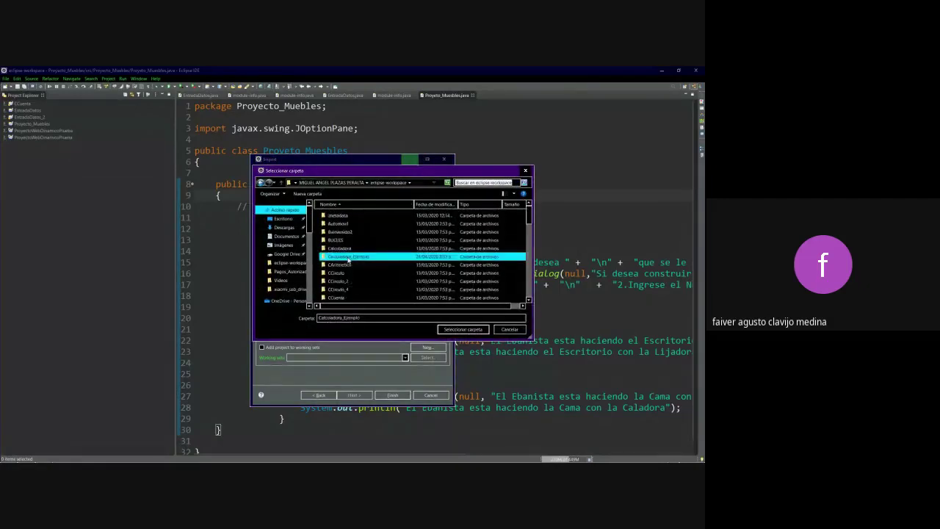
left_click(463, 329)
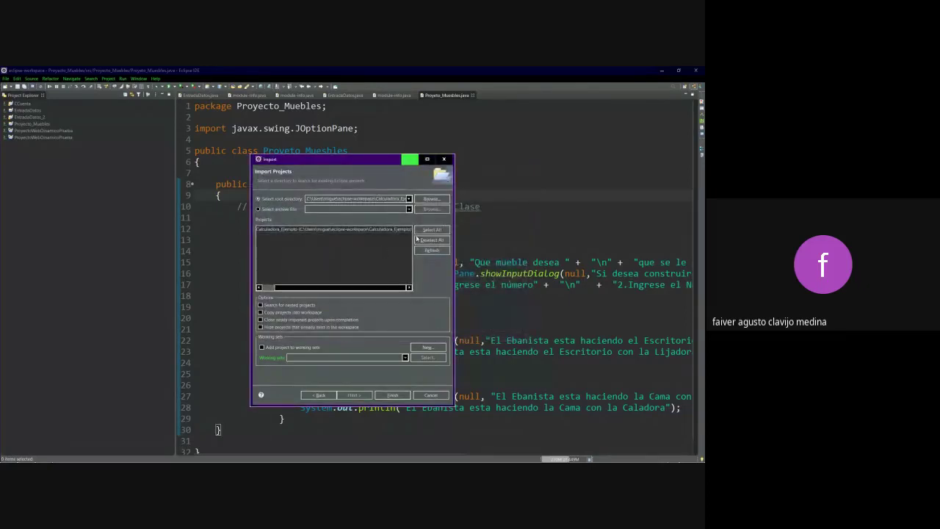
left_click(404, 395)
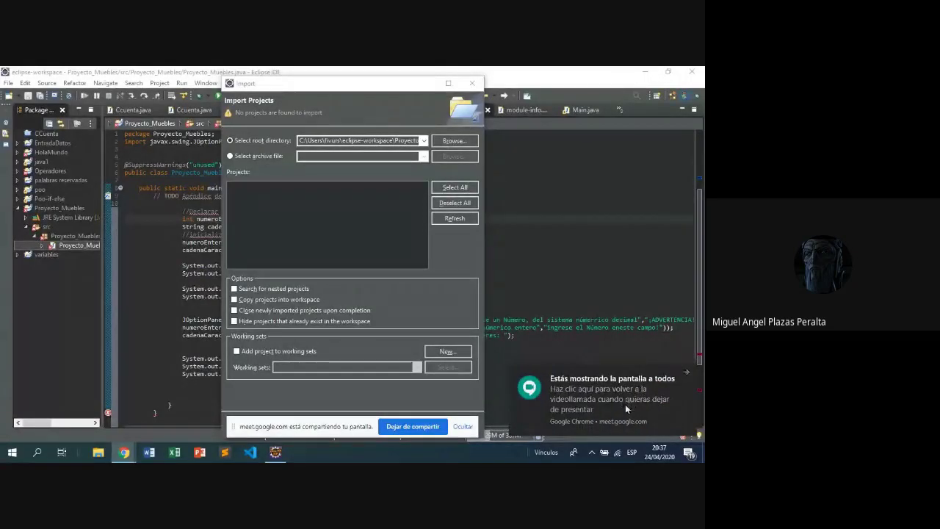
Step: Dismiss the screen-sharing notification and set the import's root directory to the Proyecto-Ebanisteria folder in eclipse-workspace
left_click(685, 376)
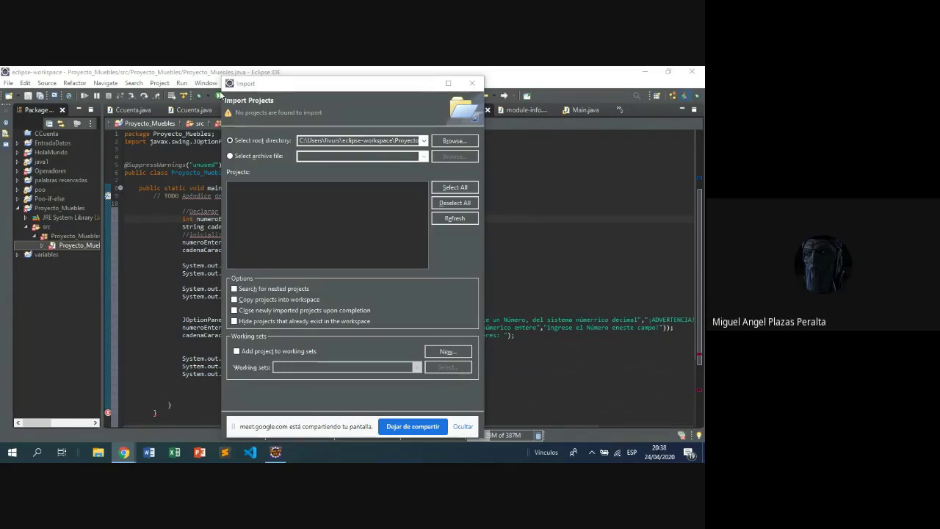
left_click(450, 140)
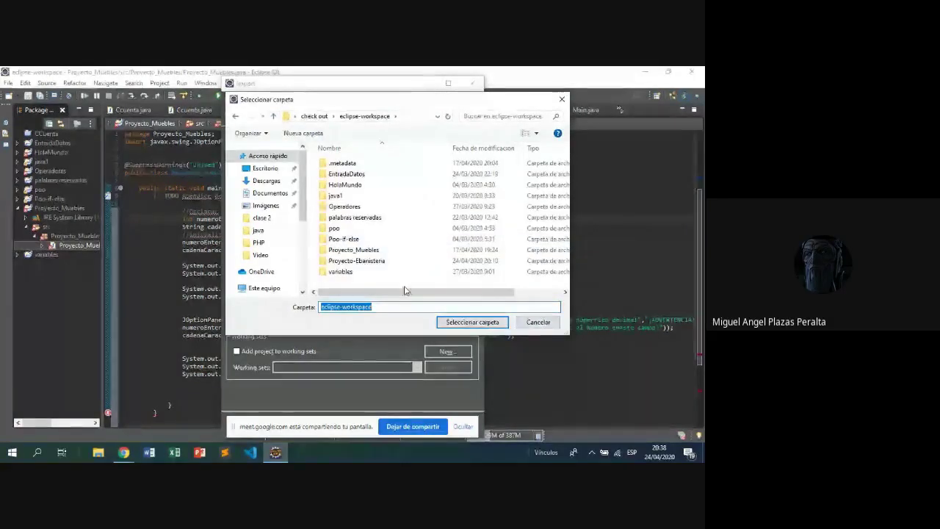
left_click(404, 261)
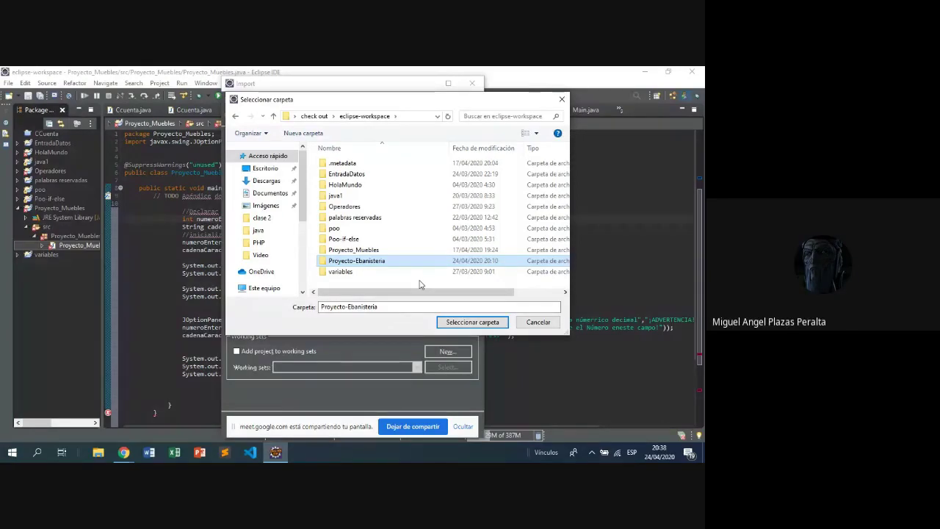
left_click(472, 321)
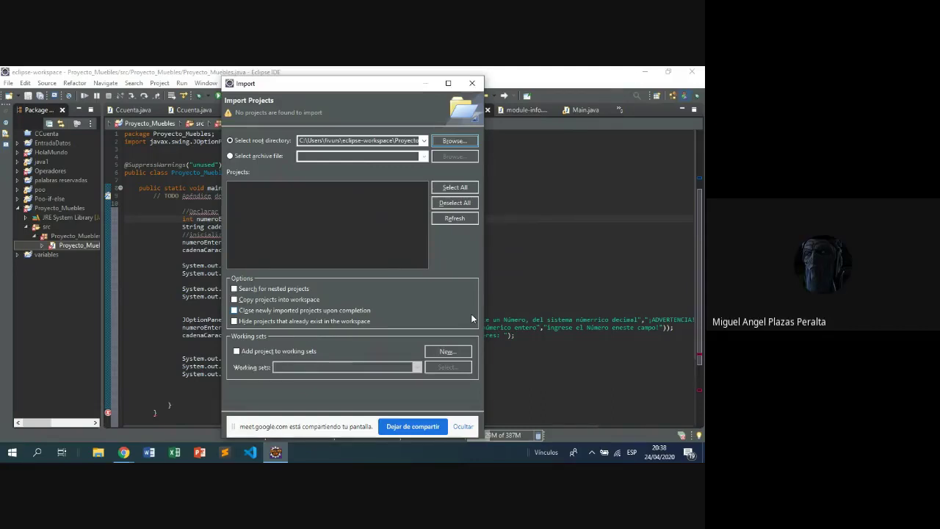
Step: Try to choose Proyecto-Ebanisteria as an archive file source, cancel the selection and return to the root directory option
left_click(232, 155)
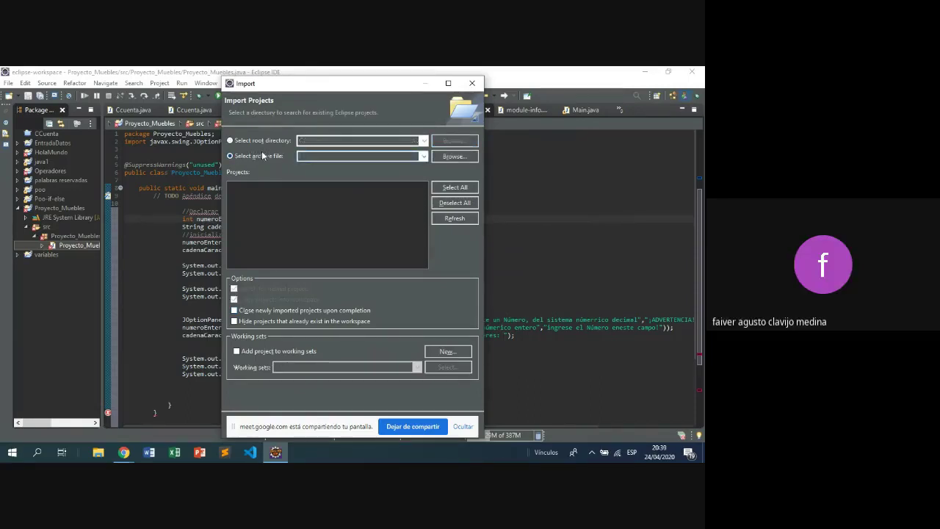
left_click(471, 156)
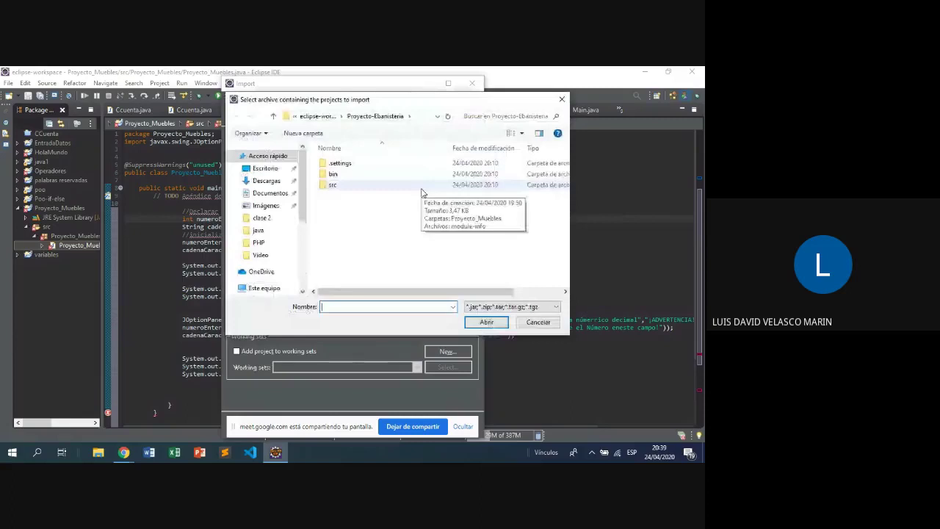
left_click(273, 116)
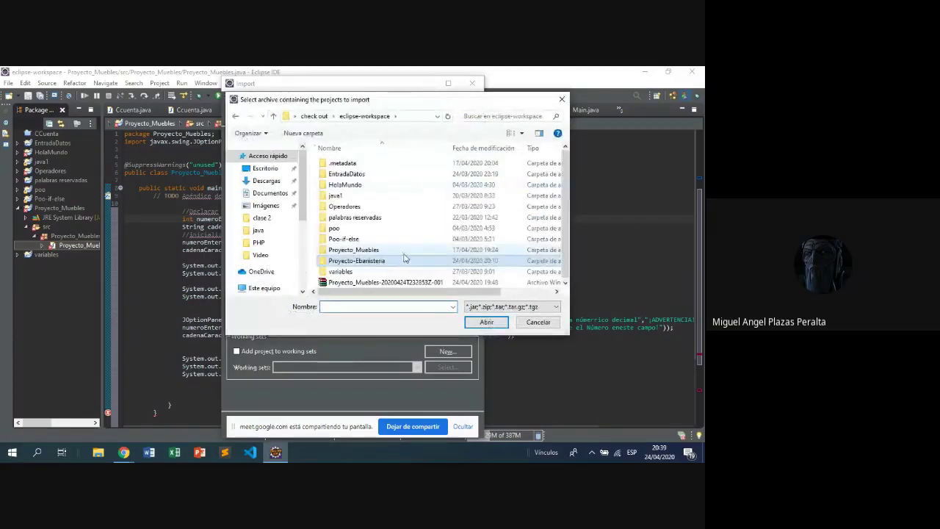
left_click(434, 261)
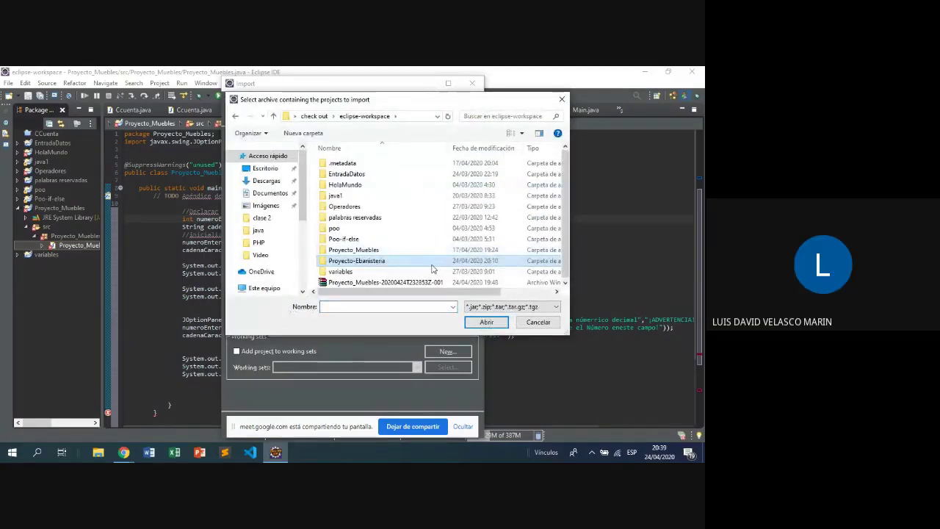
left_click(486, 323)
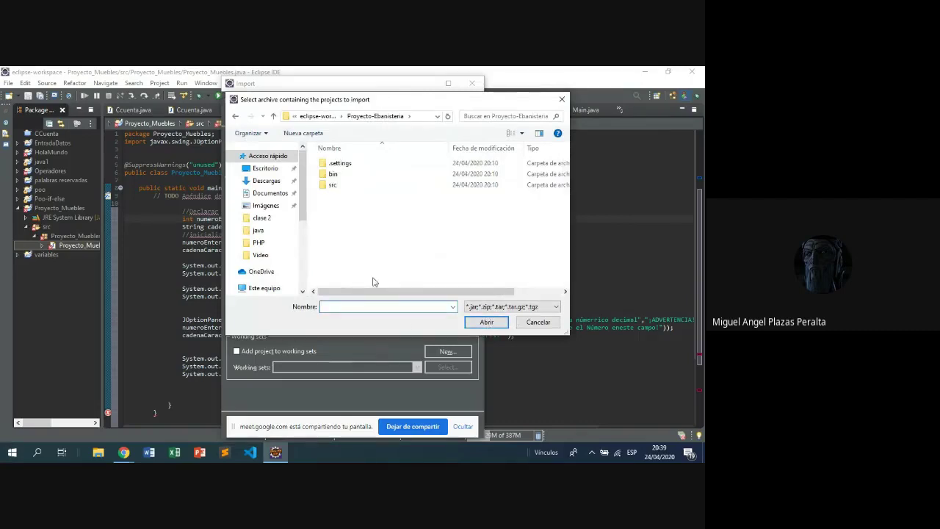
left_click(333, 174)
left_click(328, 194)
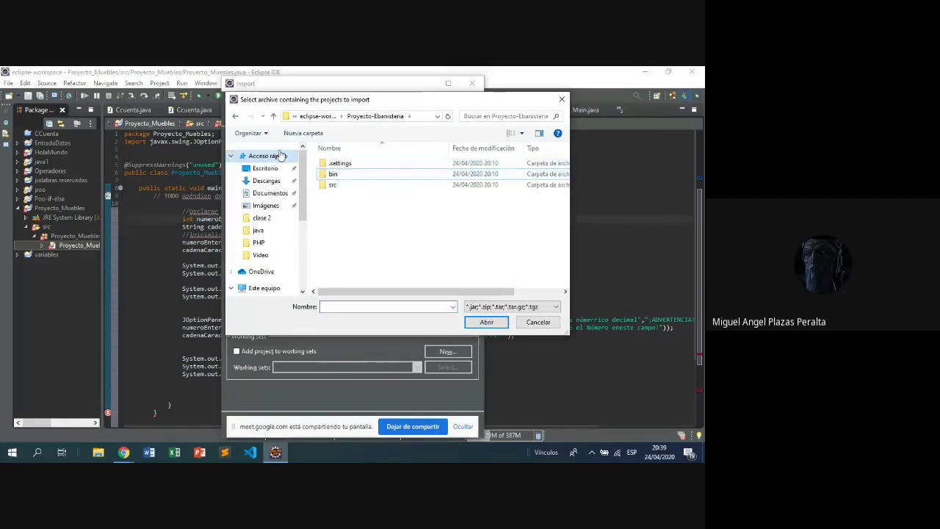
left_click(273, 116)
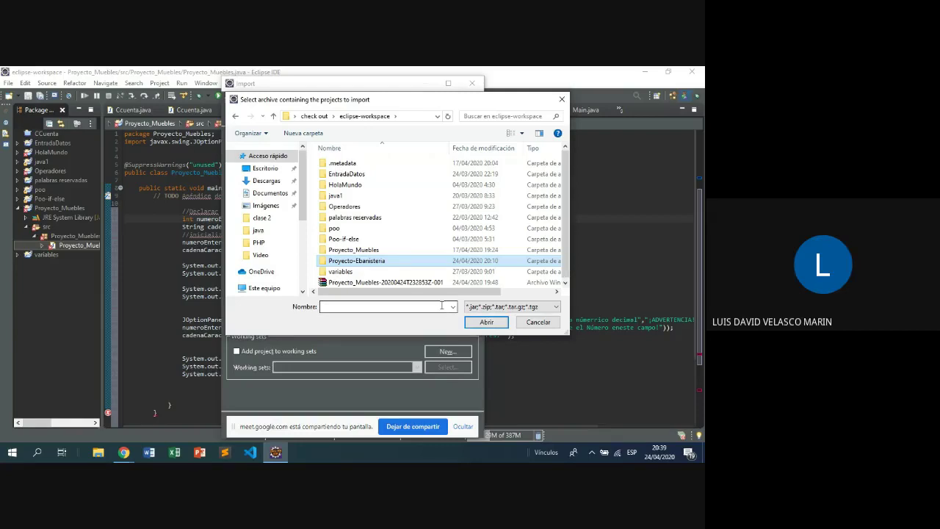
left_click(528, 326)
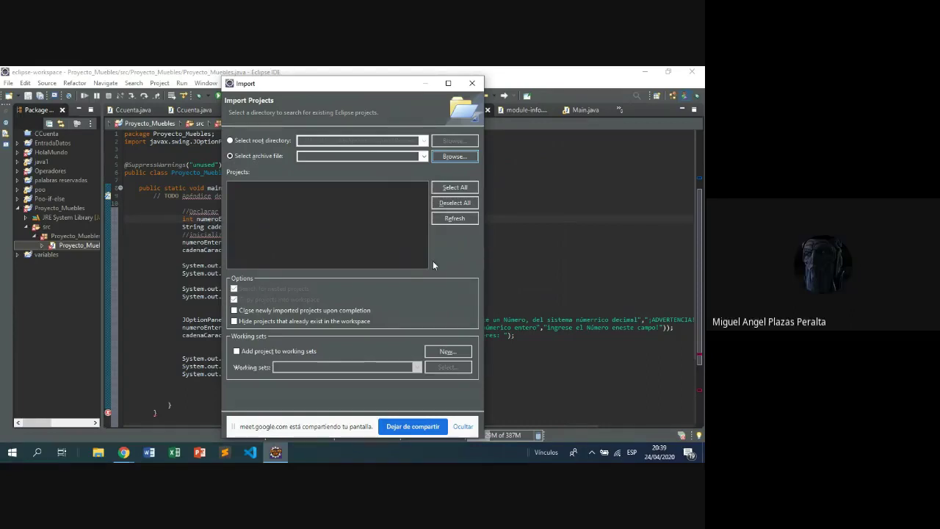
left_click(239, 152)
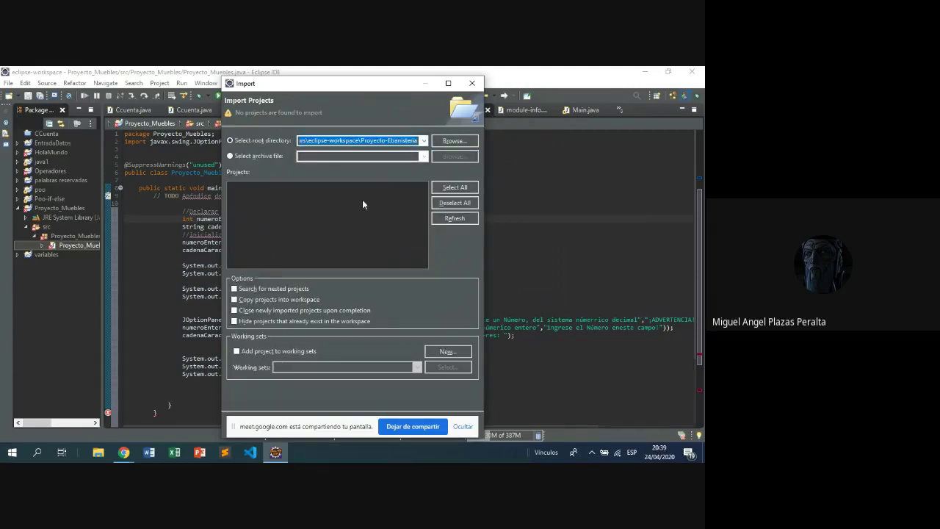
Step: Try to list Proyecto-Ebanisteria for import by reselecting it as the root directory, selecting all projects and refreshing the list
left_click(454, 140)
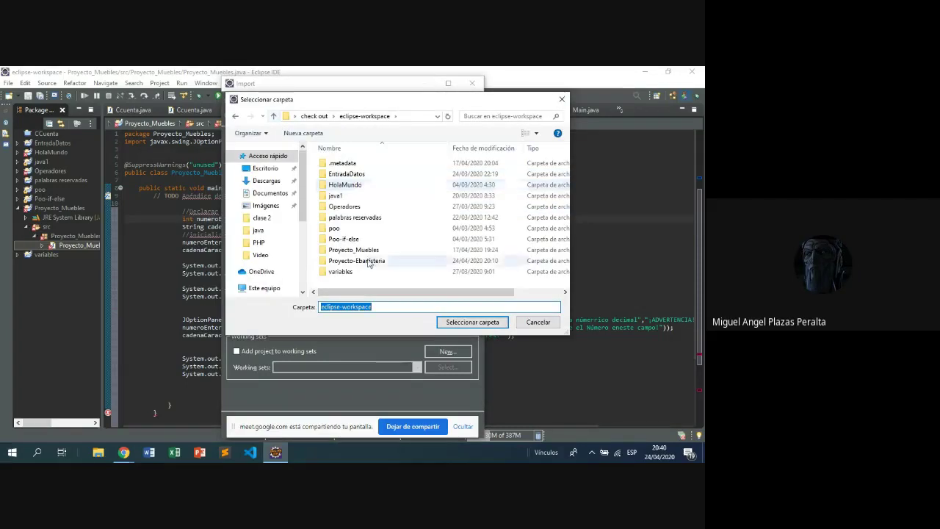
left_click(369, 262)
left_click(439, 319)
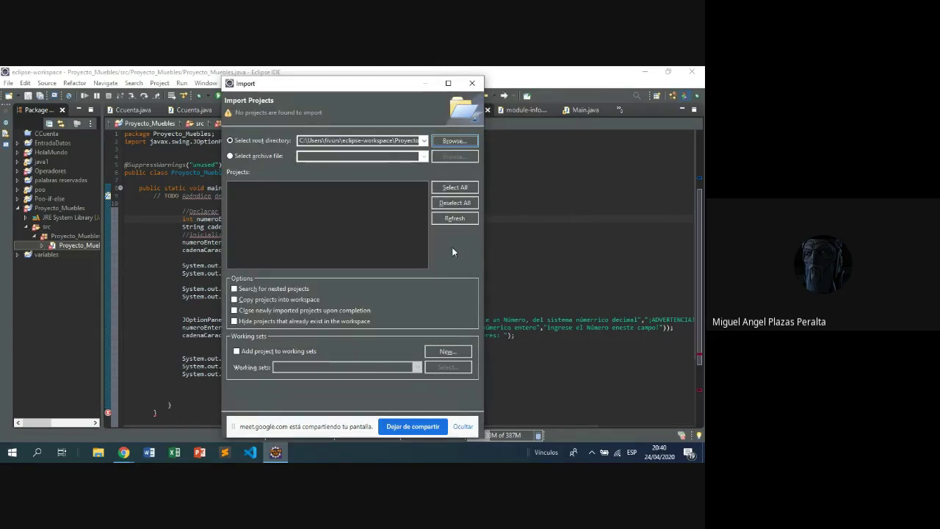
left_click(455, 187)
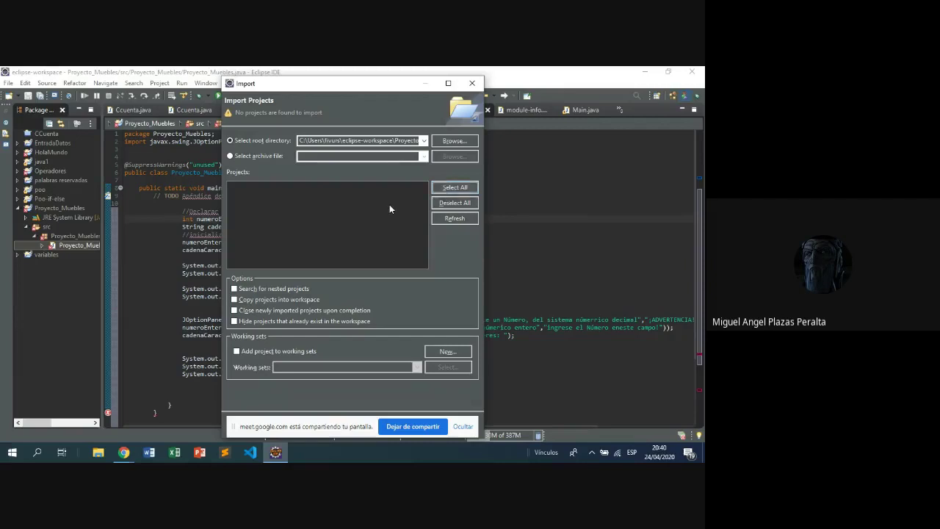
left_click(445, 219)
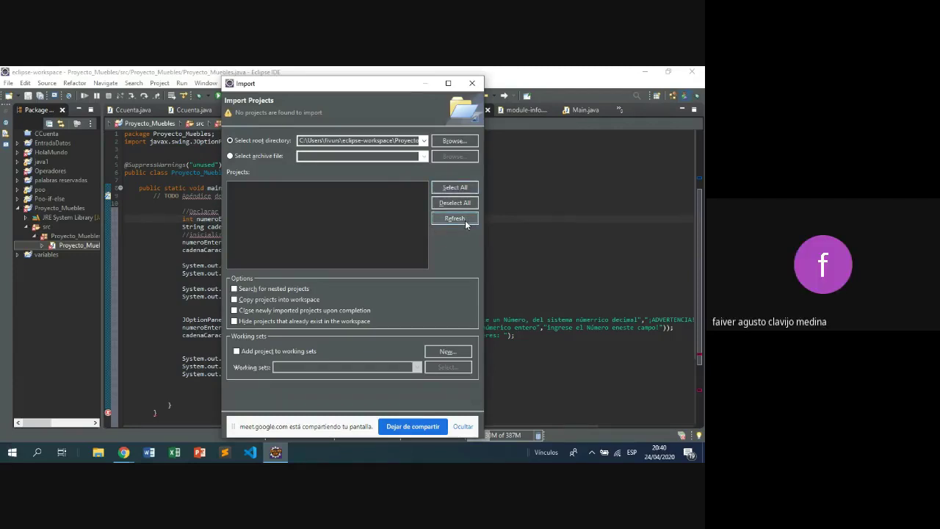
left_click(465, 220)
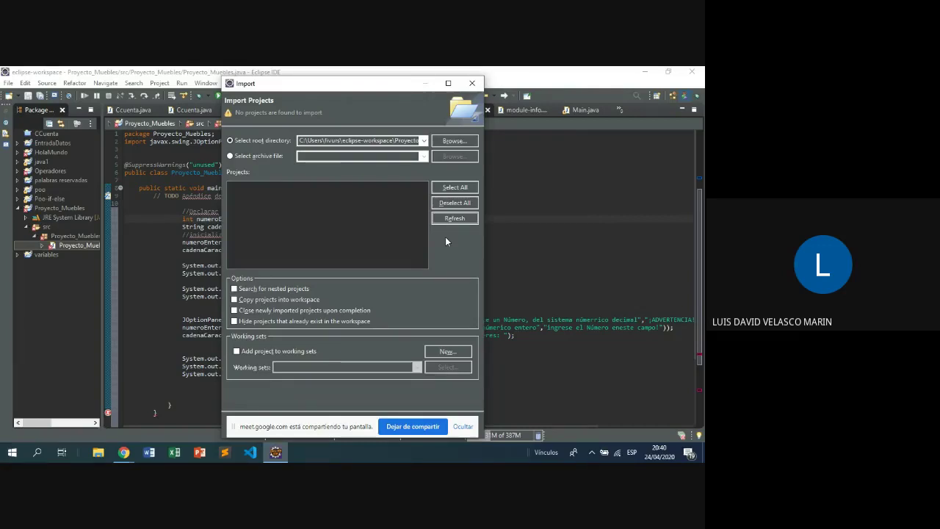
Step: Turn the option to copy projects into the workspace on and off again, and close the project import
left_click(235, 300)
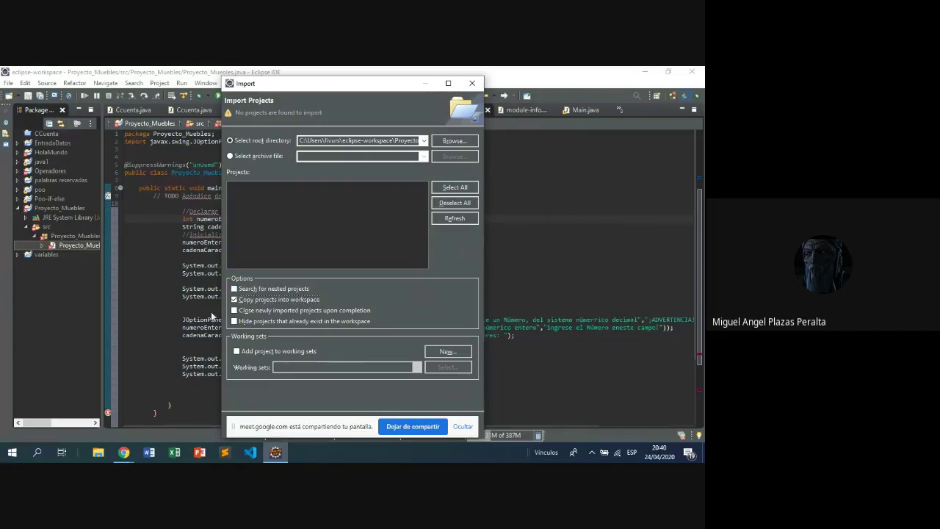
left_click(234, 300)
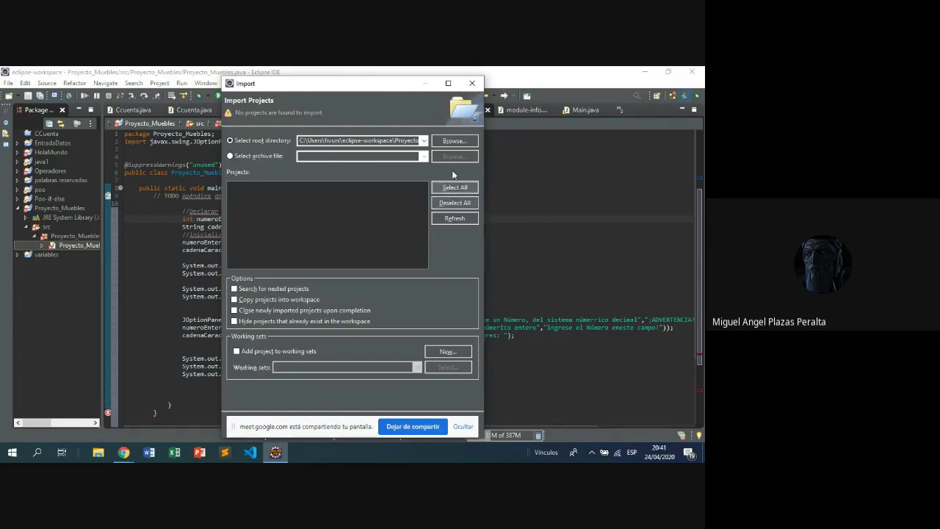
left_click(474, 84)
Step: Switch to File Explorer and open the eclipse-workspace folder inside the user's profile folder on drive C
key("super+d")
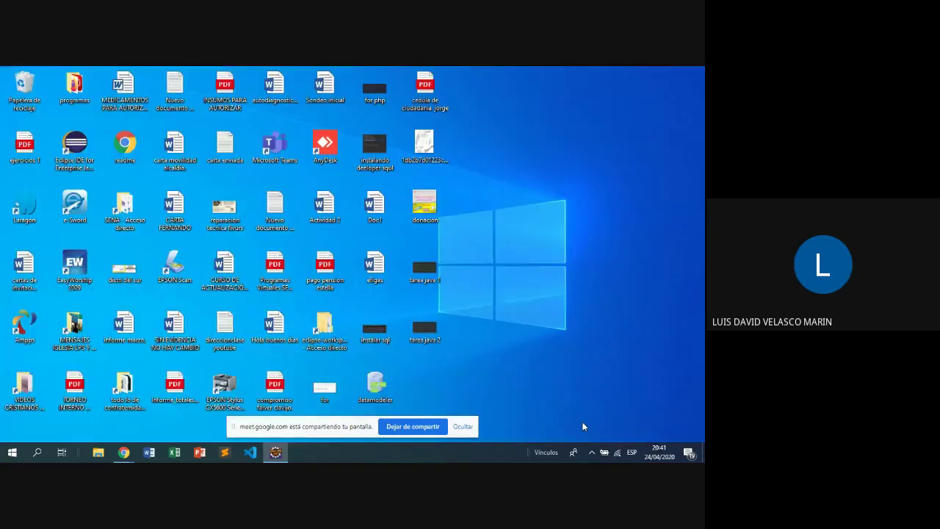
left_click(100, 453)
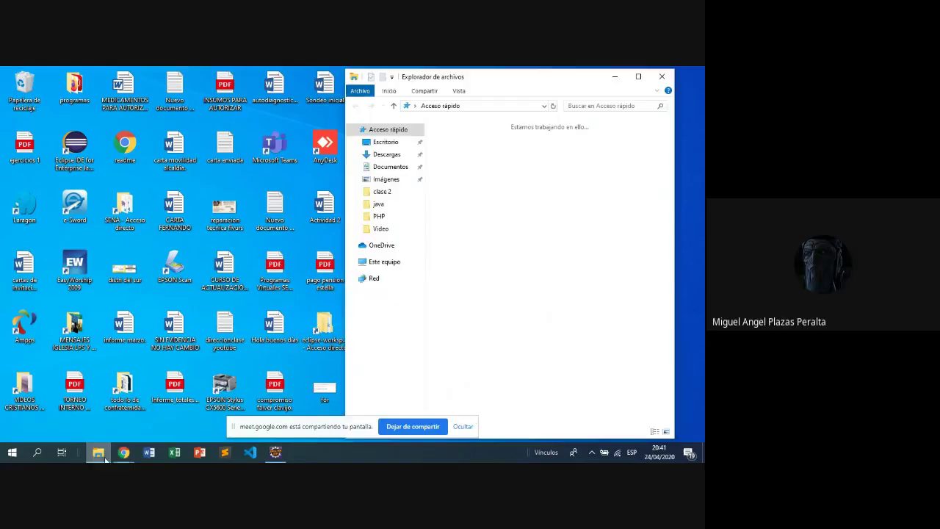
left_click(403, 264)
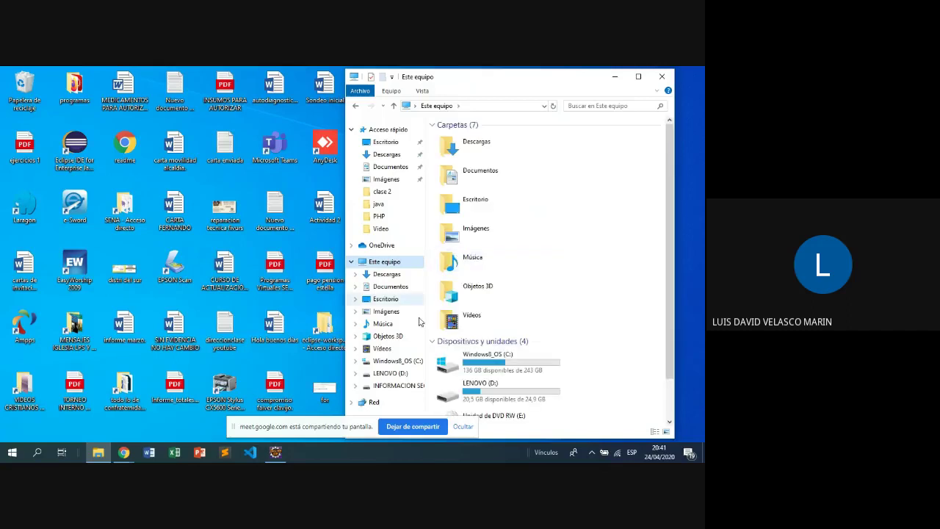
double_click(474, 360)
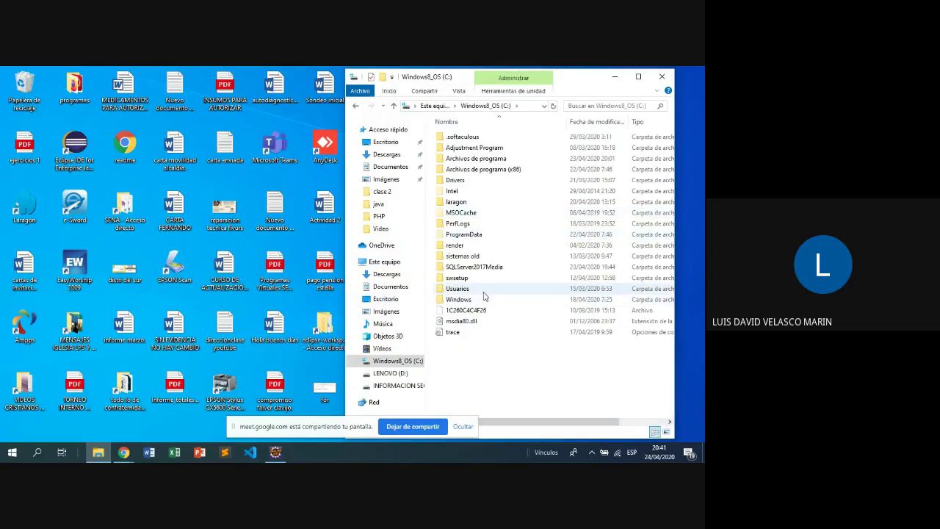
left_click(483, 294)
double_click(484, 294)
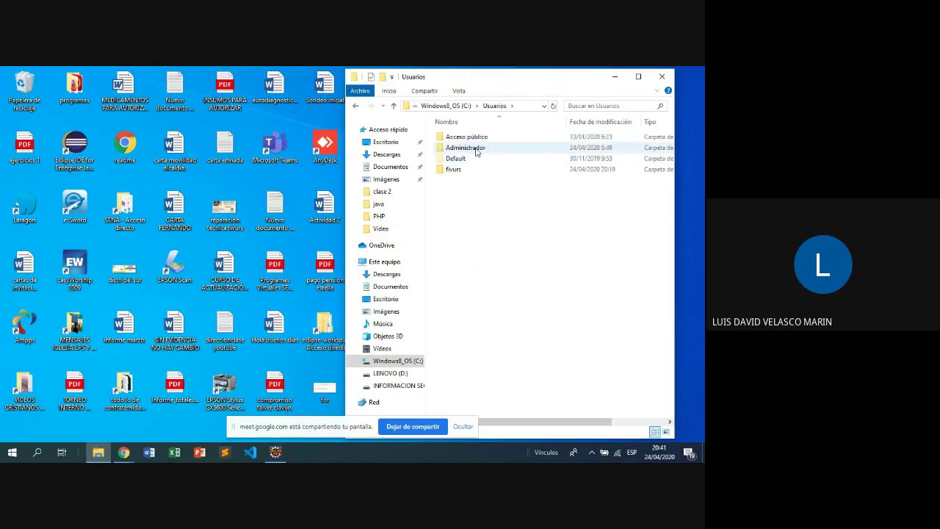
double_click(456, 170)
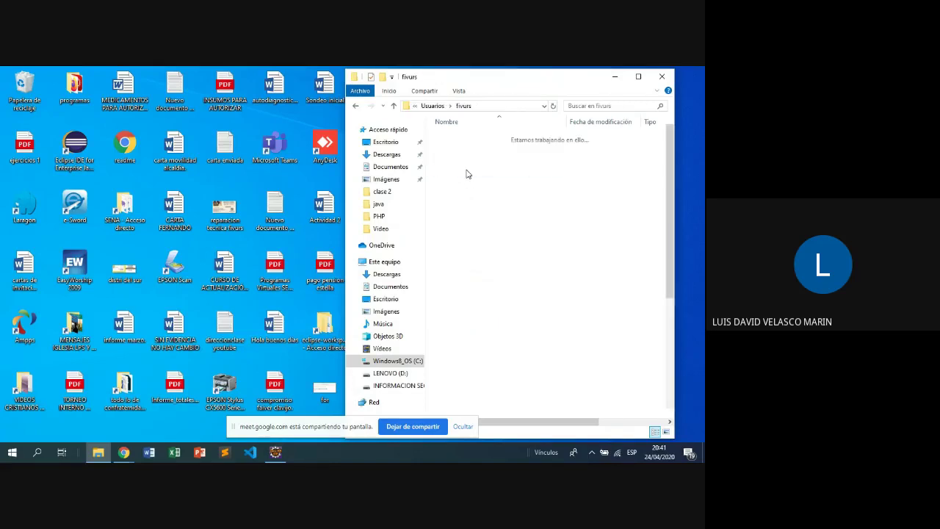
scroll(518, 316, "down", 5)
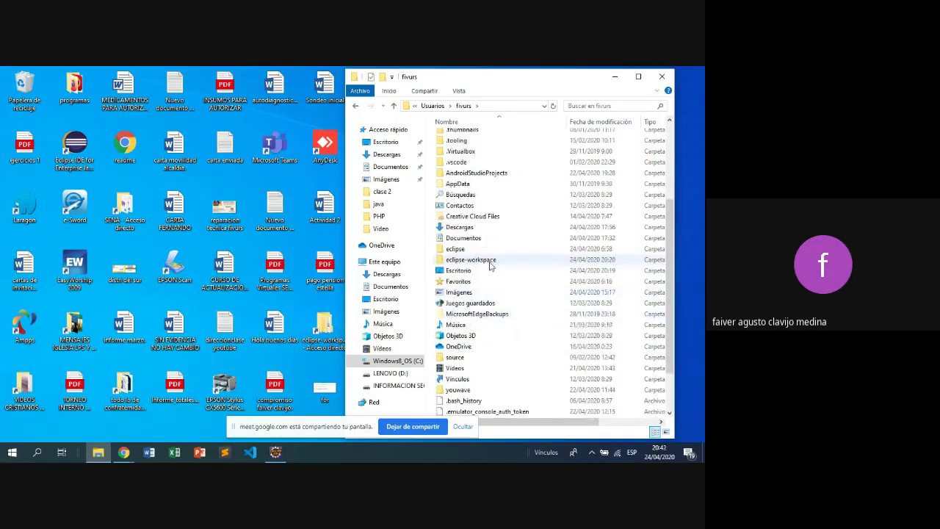
double_click(471, 260)
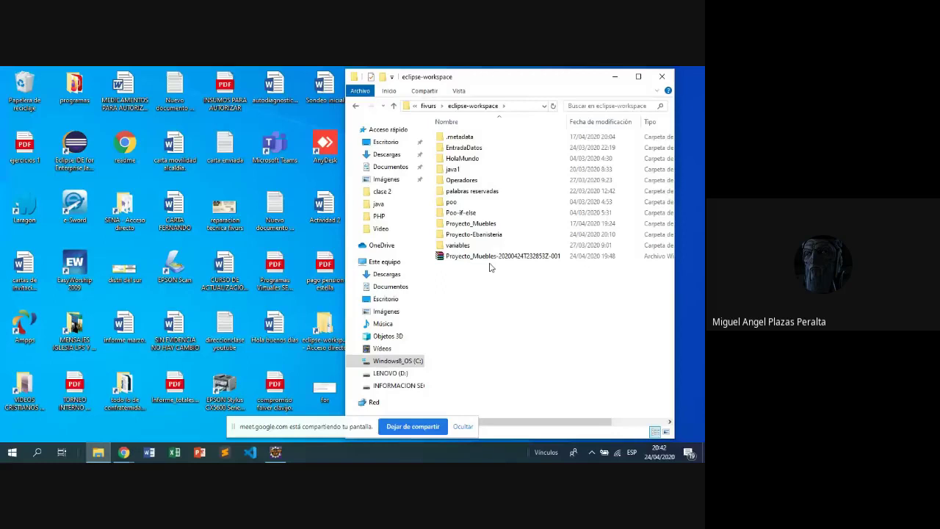
Step: Examine the contents of the Proyecto-Ebanisteria folder and its src subfolder
left_click(460, 234)
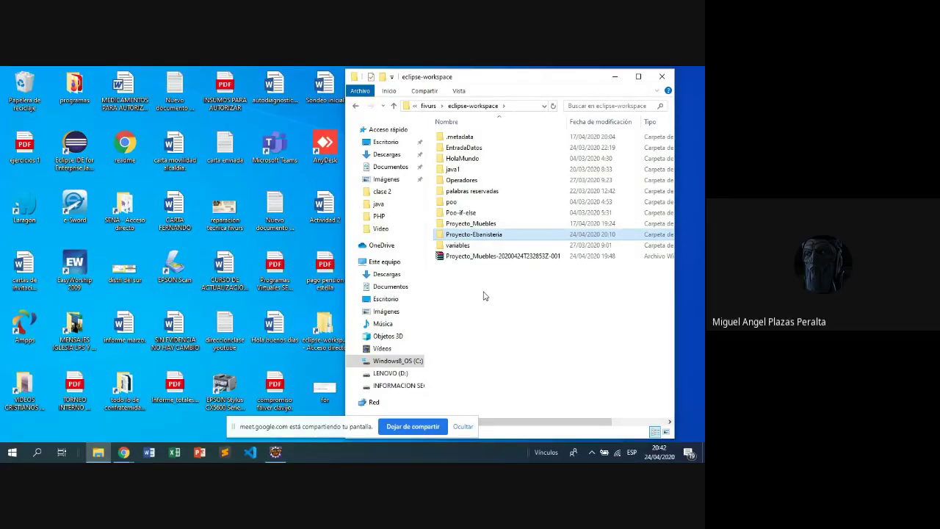
double_click(526, 239)
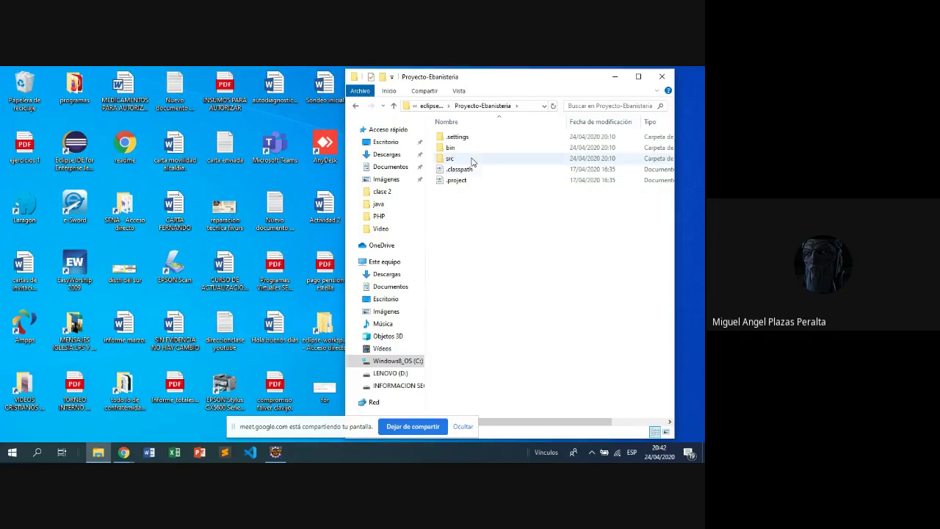
double_click(450, 159)
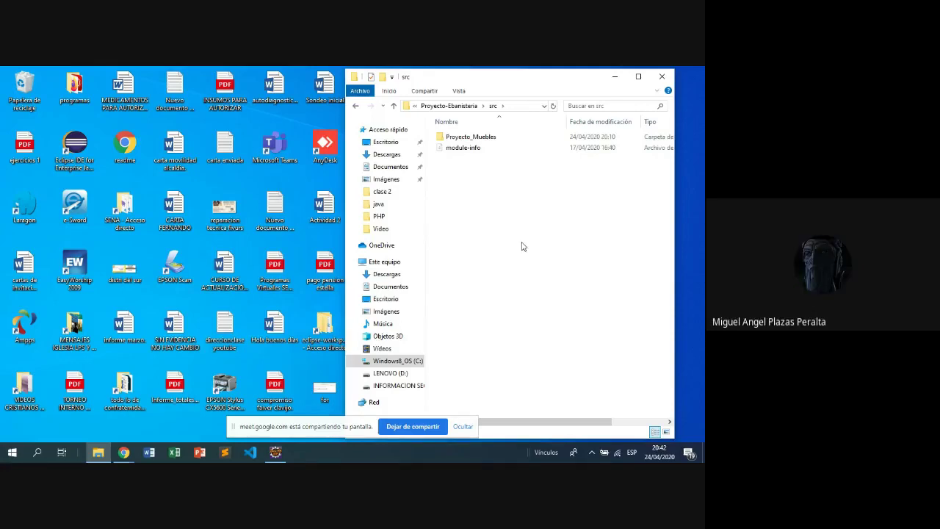
left_click(510, 148)
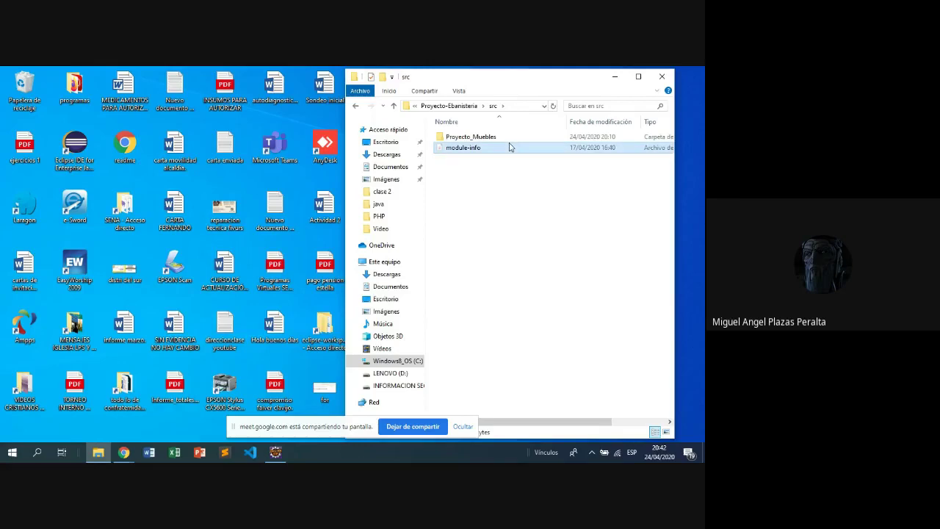
left_click(395, 106)
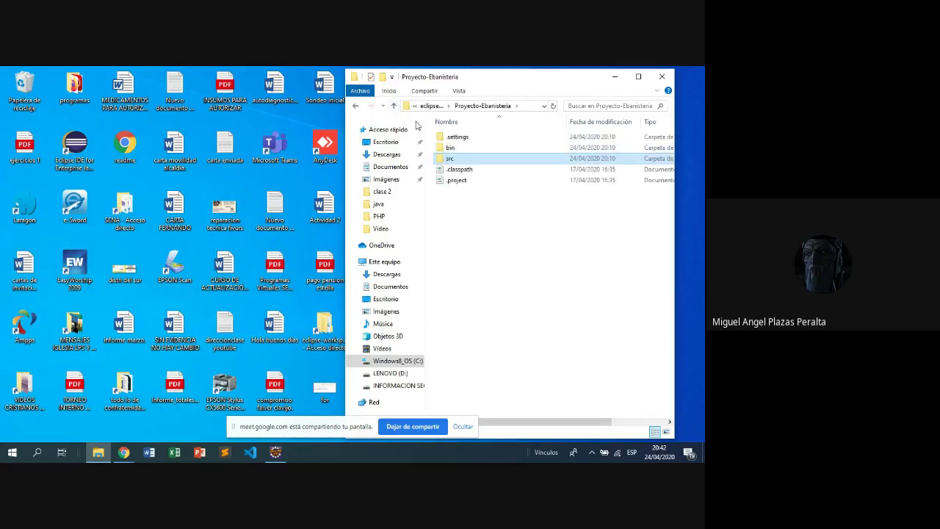
Step: Examine the Java files in the Proyecto_Muebles folder within src, dismiss the application chooser and return to eclipse-workspace
double_click(464, 158)
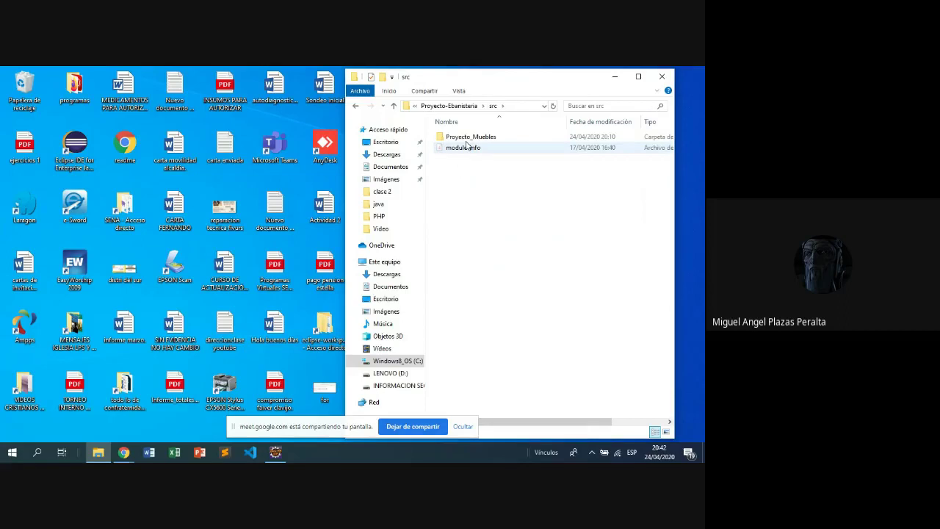
double_click(467, 140)
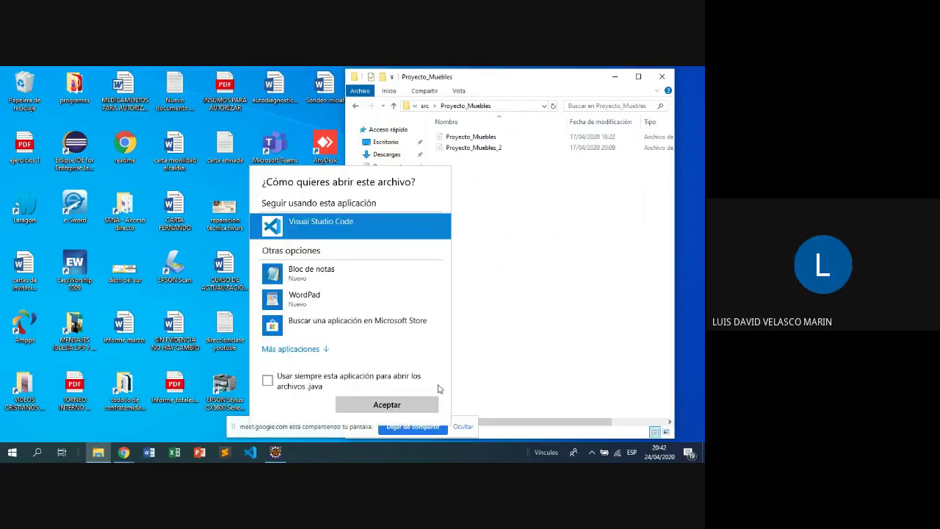
left_click(525, 197)
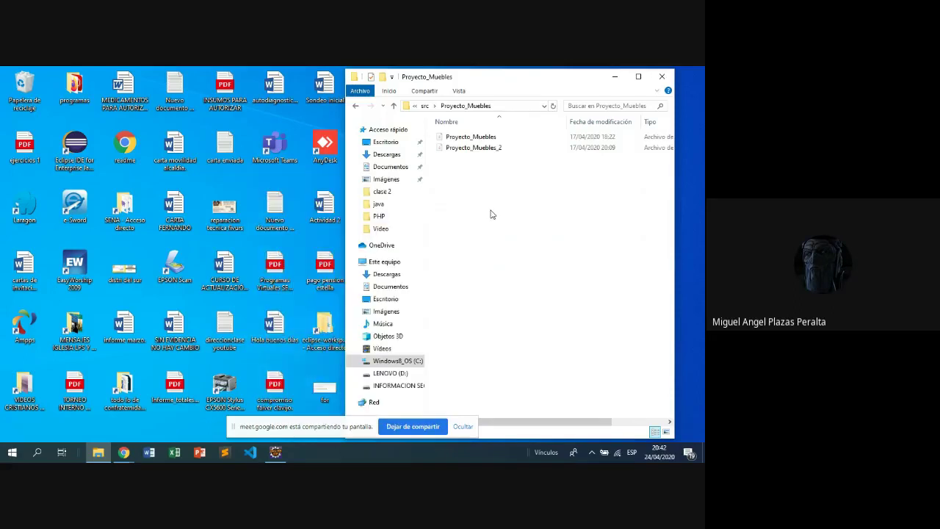
left_click(394, 106)
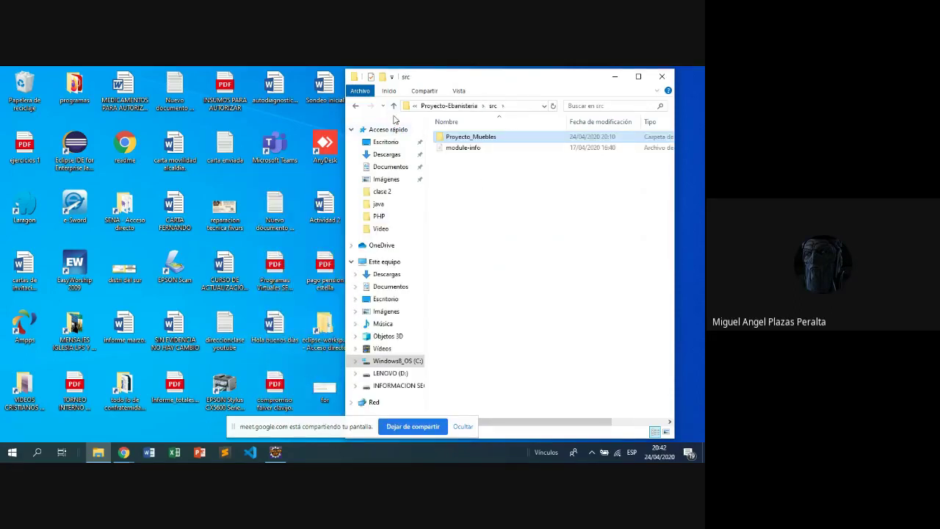
left_click(393, 106)
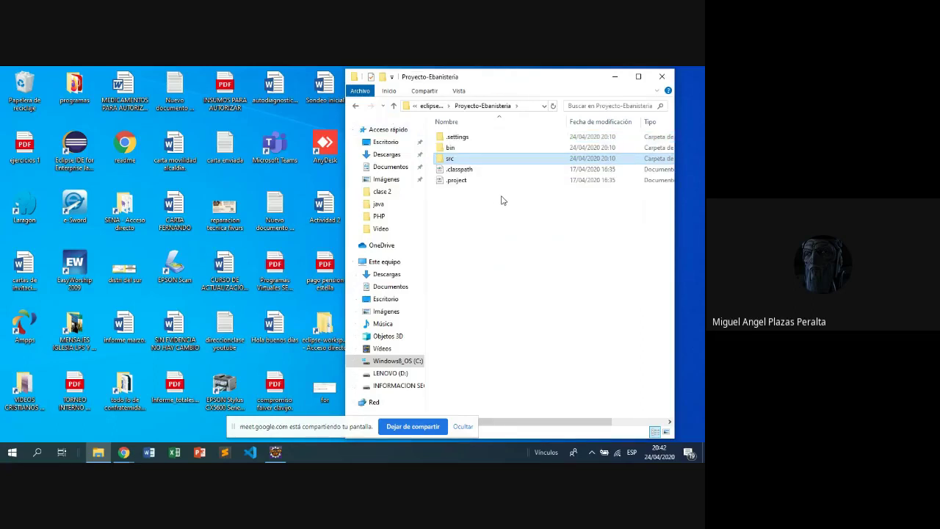
left_click(394, 106)
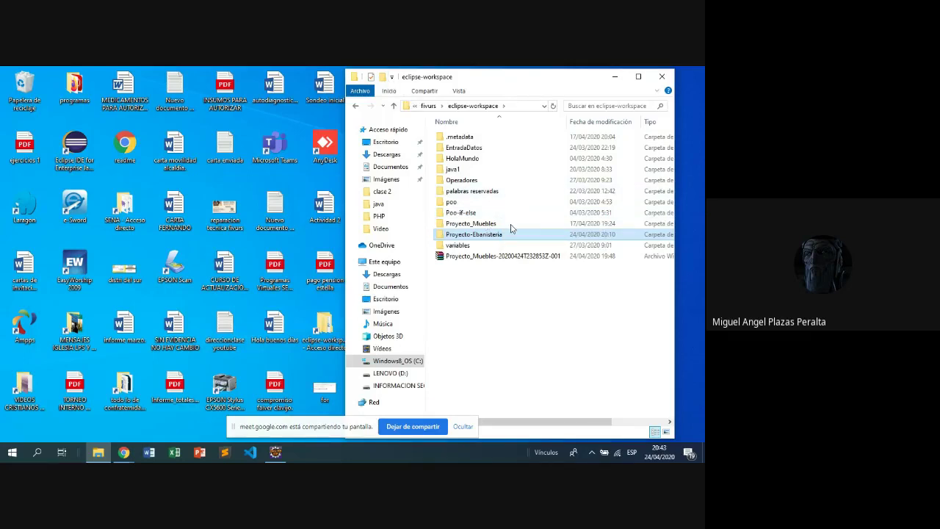
Step: Create a new folder in eclipse-workspace and begin its name with "Proyecto"
key("ctrl+shift+n")
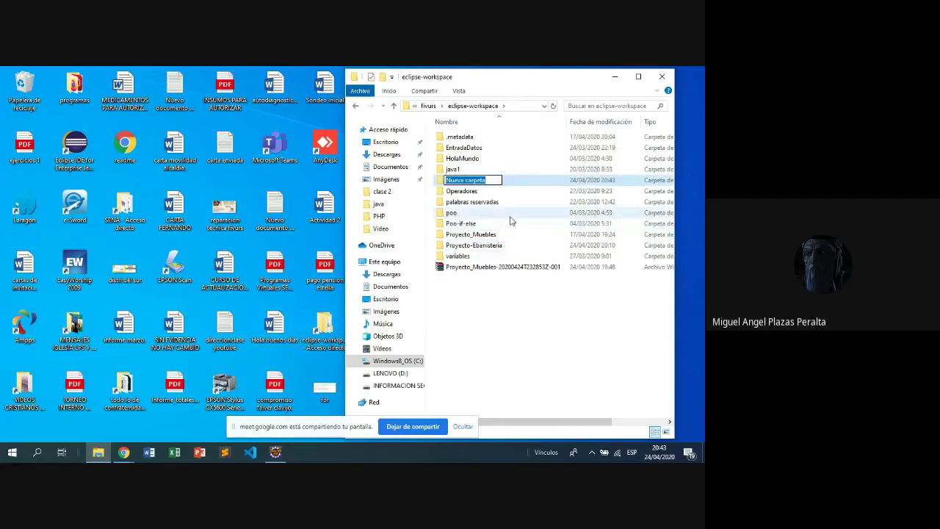
type("prouye")
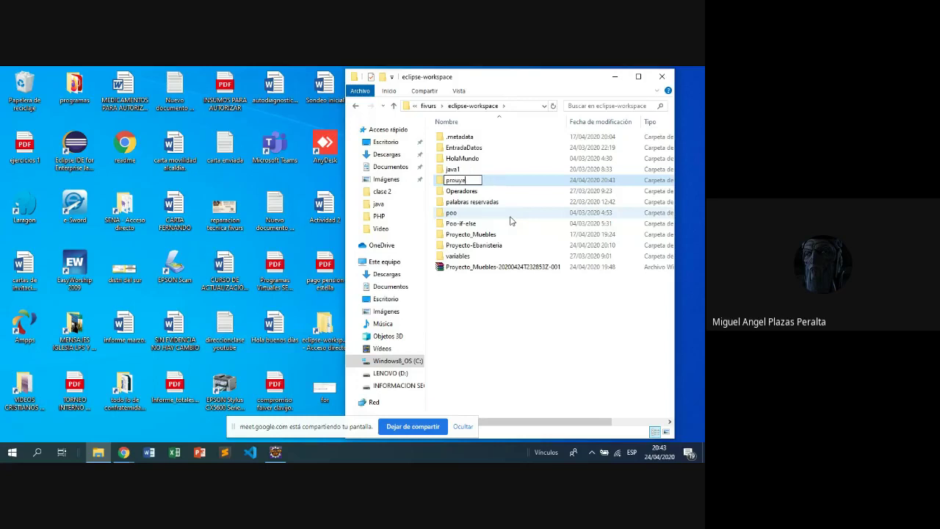
key("BackSpace")
type("yec")
key("BackSpace")
key("BackSpace")
key("BackSpace")
key("BackSpace")
key("BackSpace")
key("BackSpace")
type("Proyecto de p")
key("BackSpace")
key("BackSpace")
key("BackSpace")
key("BackSpace")
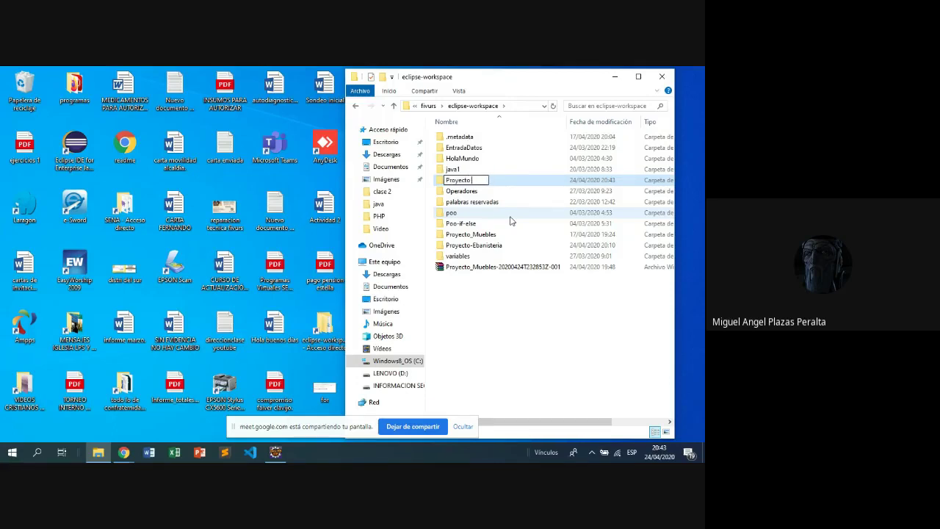
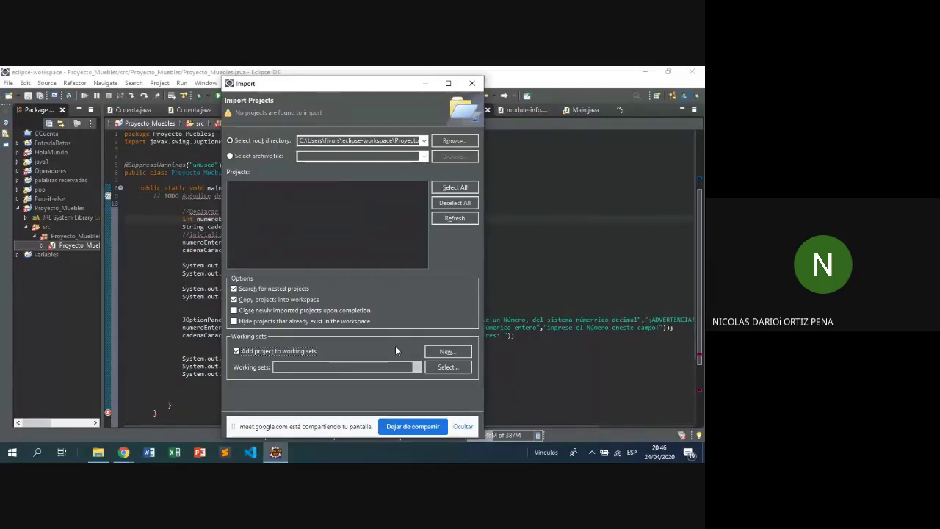
Step: Switch to File Explorer, check the Proyecto_Madera folder and its location in eclipse-workspace, and close the window
left_click(98, 454)
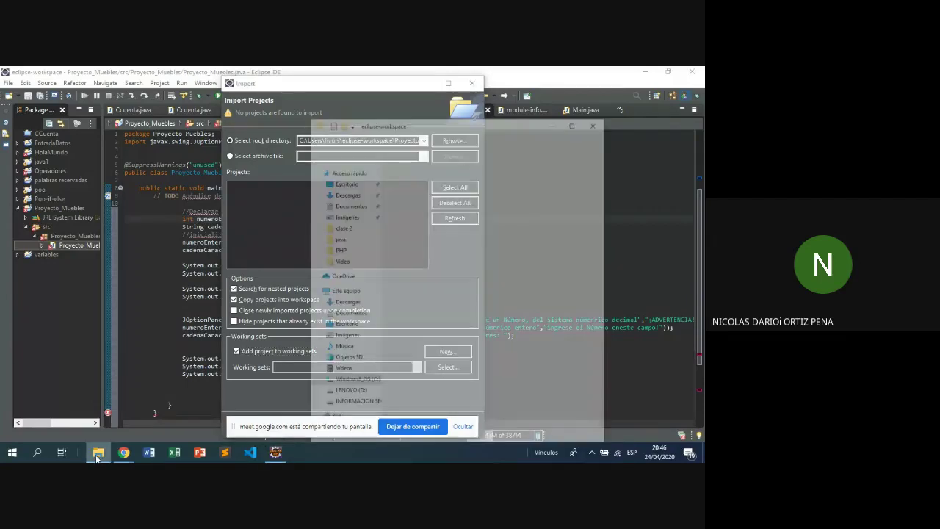
left_click(522, 227)
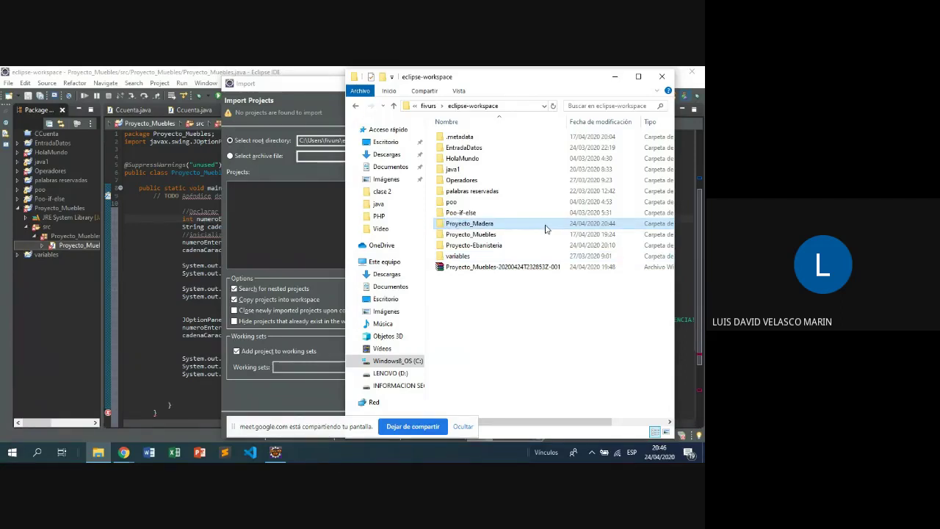
left_click(394, 106)
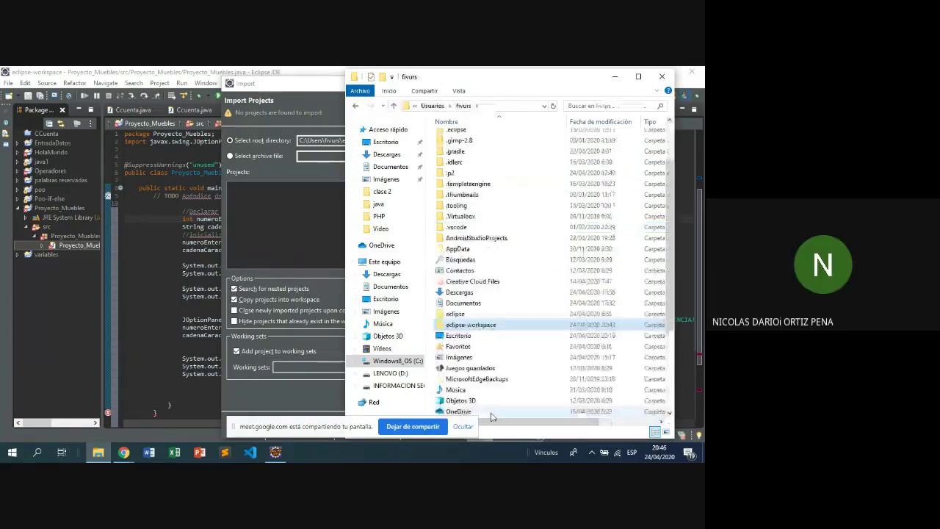
scroll(492, 411, "down", 4)
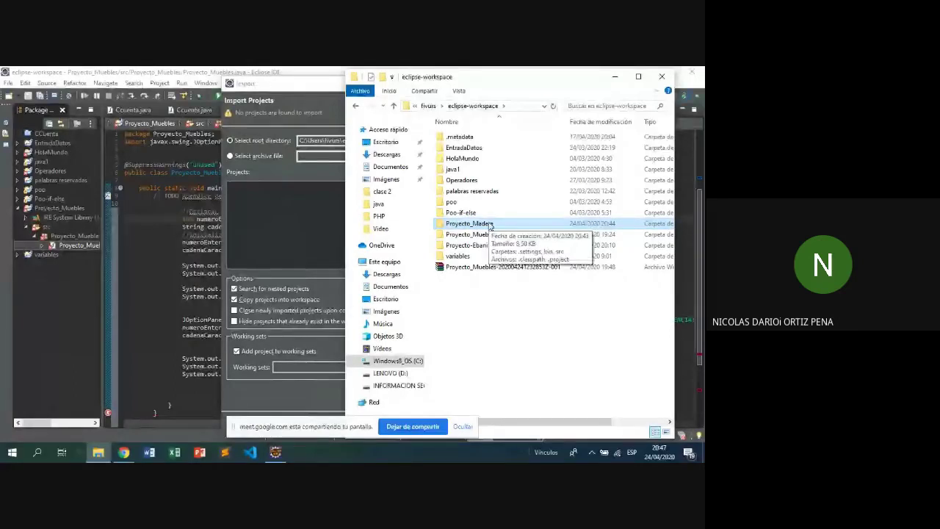
left_click(659, 76)
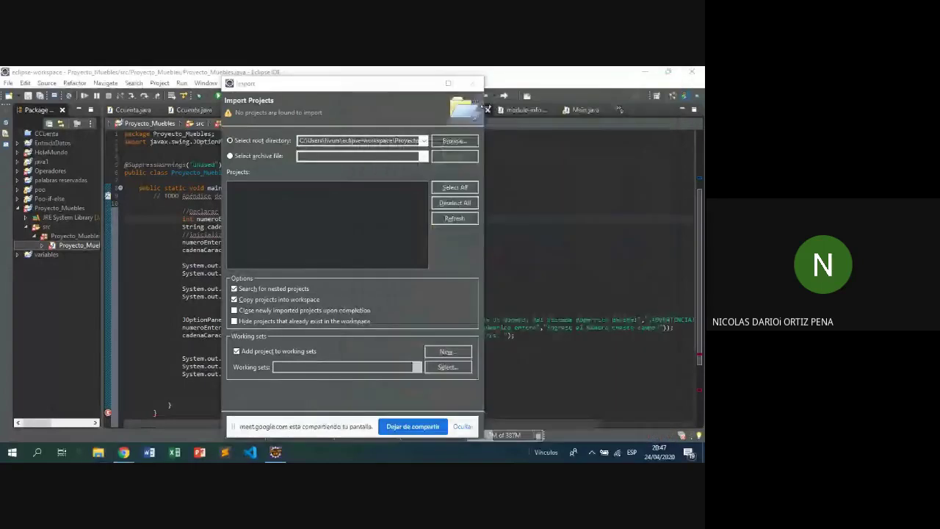
Step: Discard the current import and start a new one using the Existing Projects into Workspace wizard
key("Escape")
left_click(8, 83)
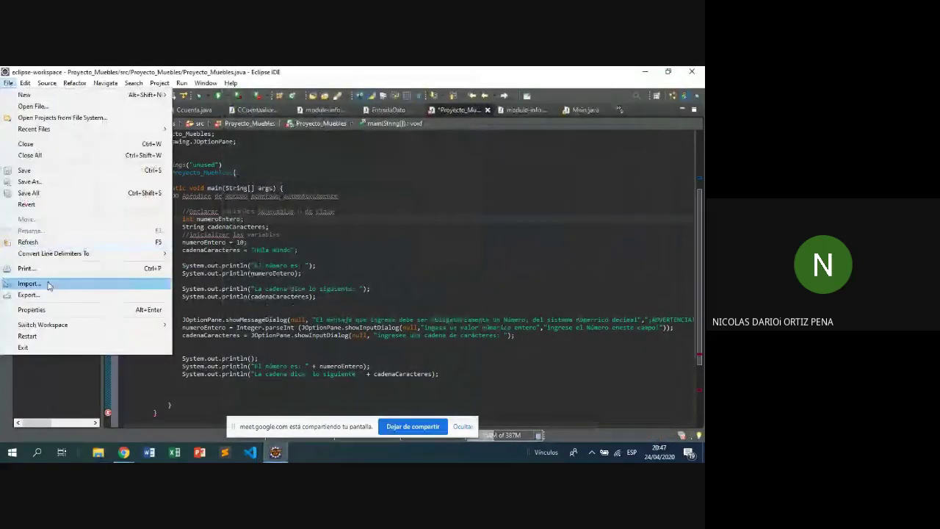
left_click(48, 285)
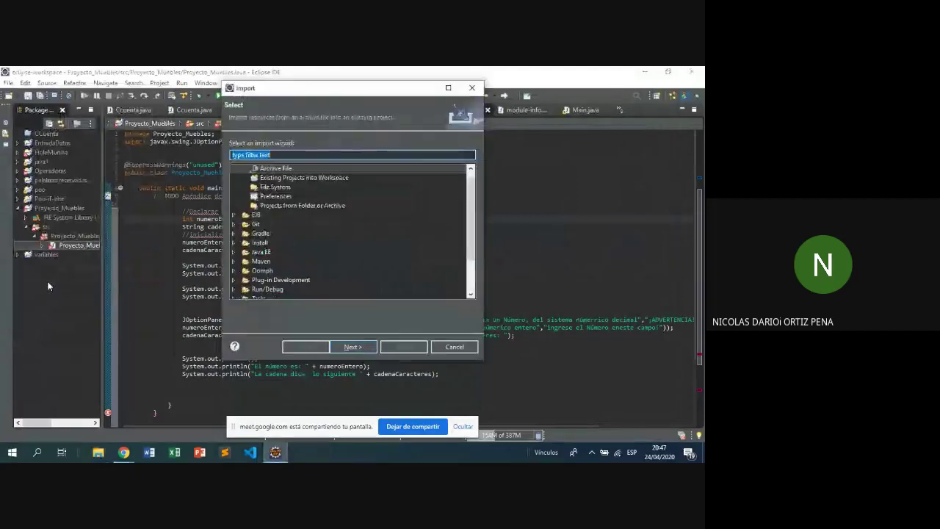
left_click(313, 178)
left_click(353, 346)
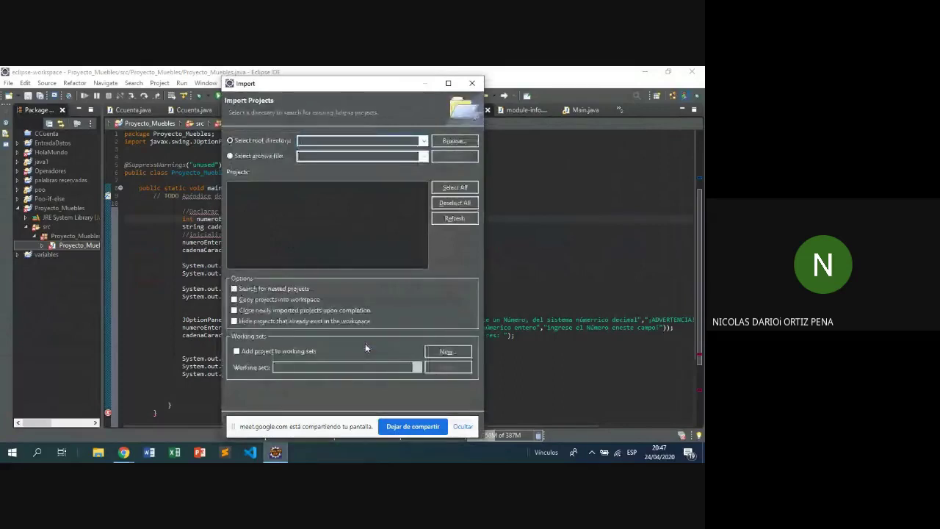
Step: Choose the Proyecto_Madera folder in eclipse-workspace as the root directory of the project import
left_click(454, 141)
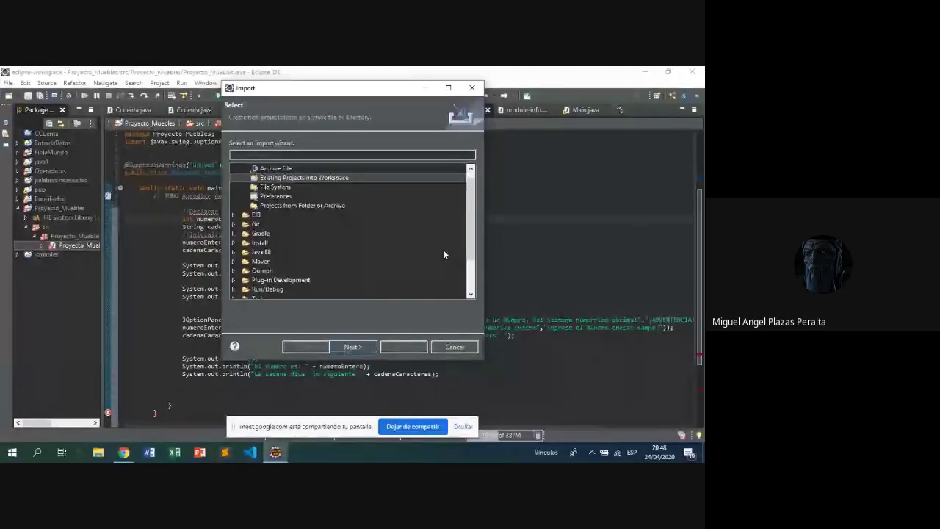
left_click(353, 346)
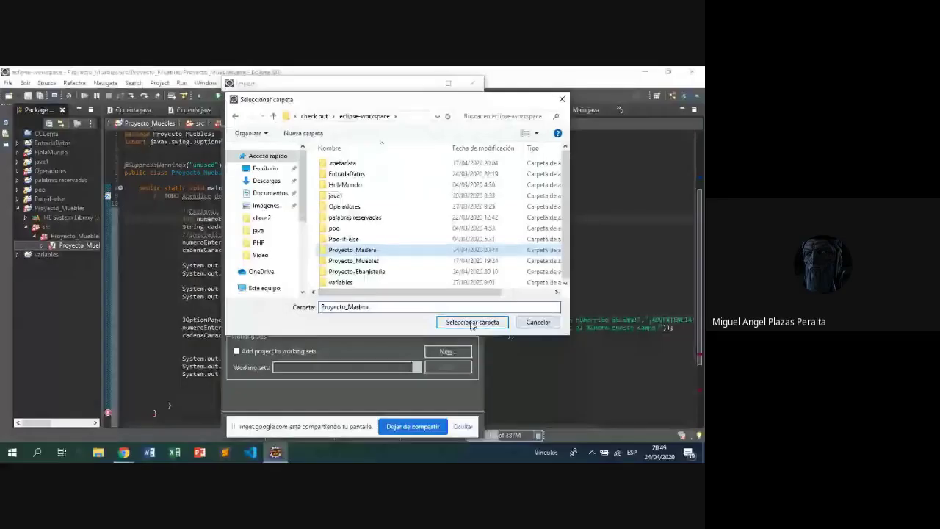
left_click(471, 322)
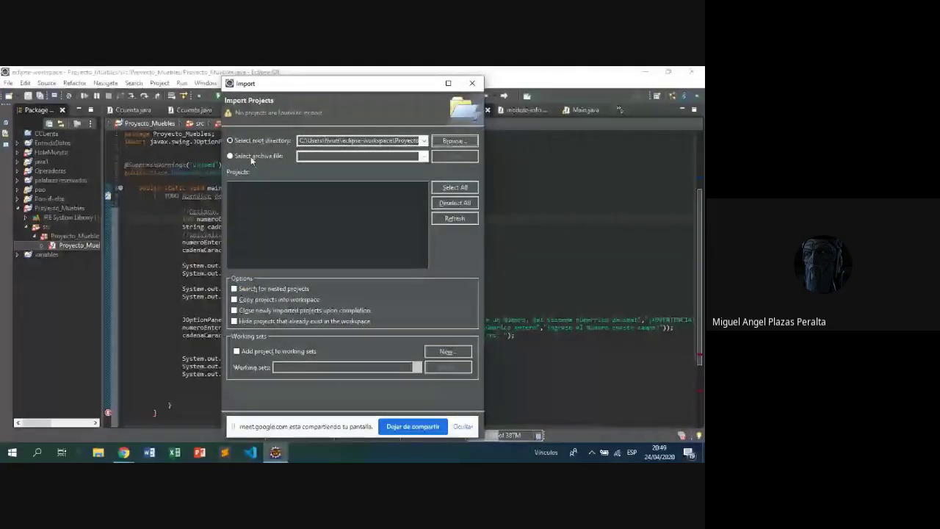
Step: Reopen the root directory selection, go up from Proyecto_Madera to the check out folder and look through its subfolders
left_click(441, 142)
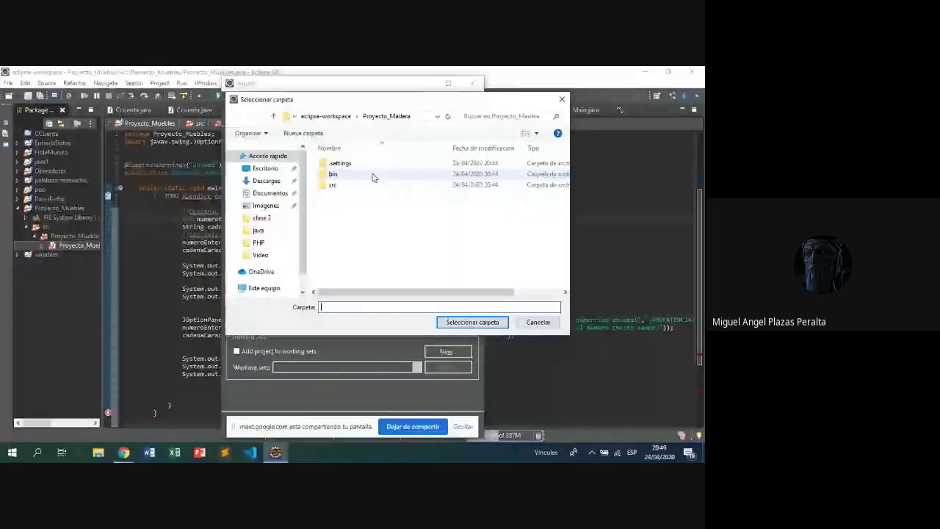
key("alt+Up")
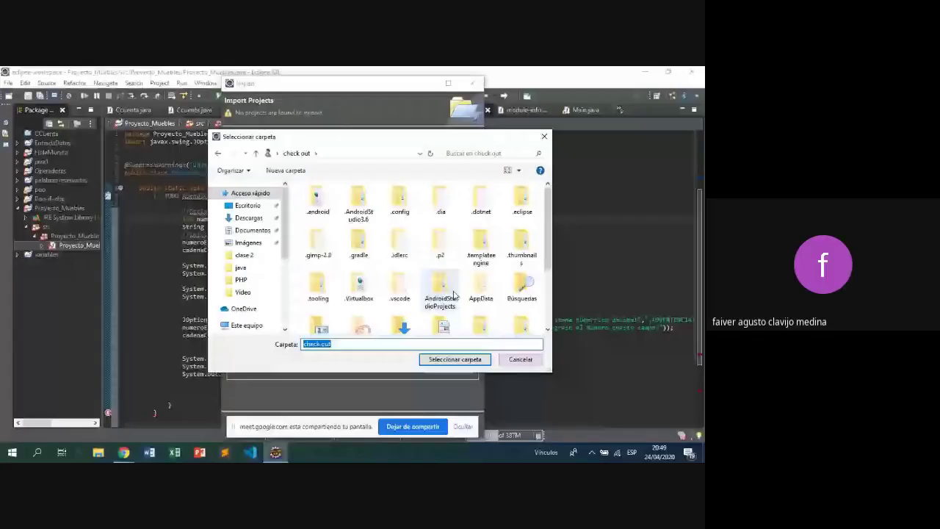
scroll(454, 294, "down", 3)
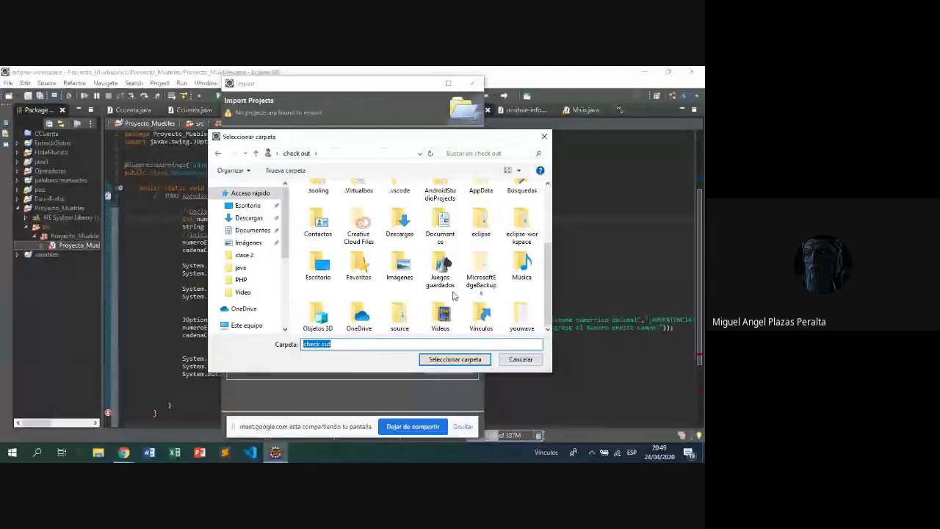
scroll(489, 283, "up", 3)
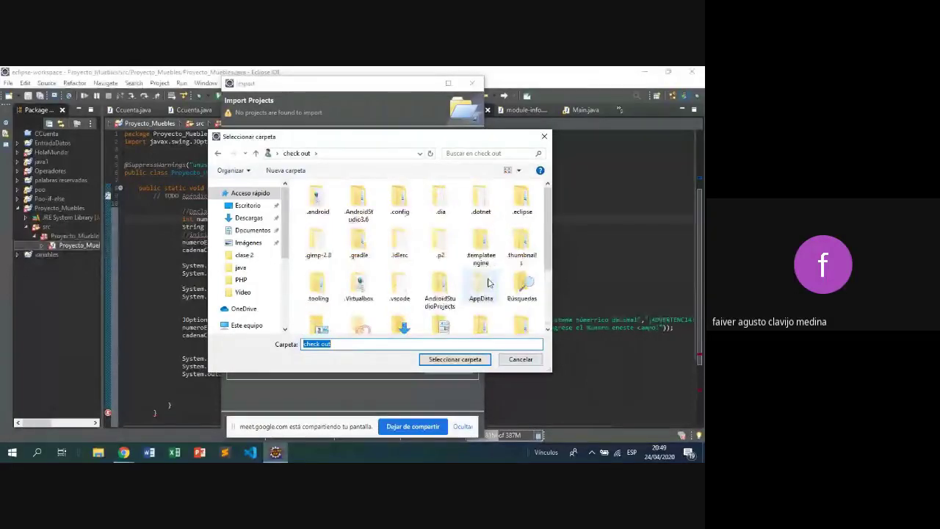